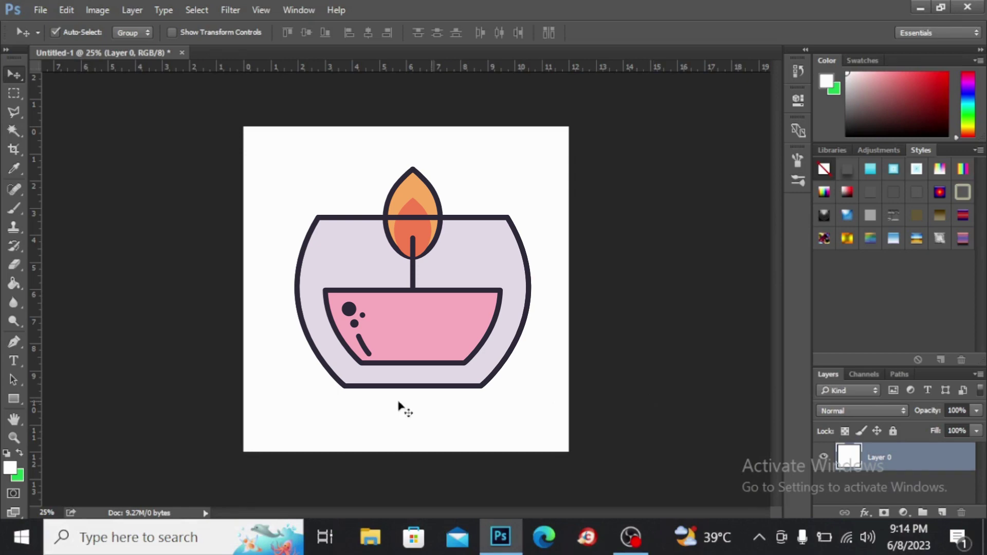
Step: Reveal the toolbar flyout holding the Gradient Tool and Paint Bucket Tool
{"action": "left_click", "coordinate": [16, 286]}
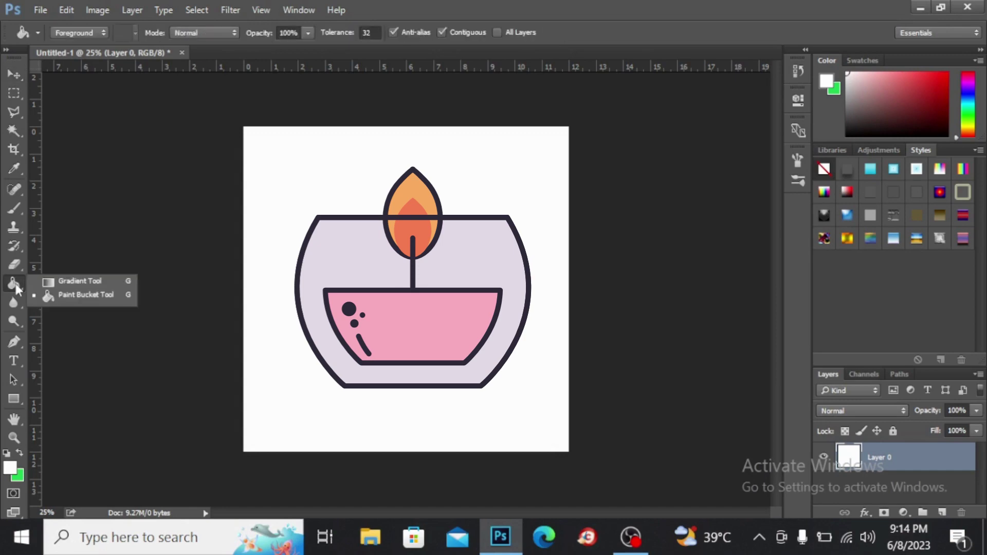
Step: Switch to the Gradient Tool and pick the Orange, Yellow, Orange preset
{"action": "left_click", "coordinate": [72, 282]}
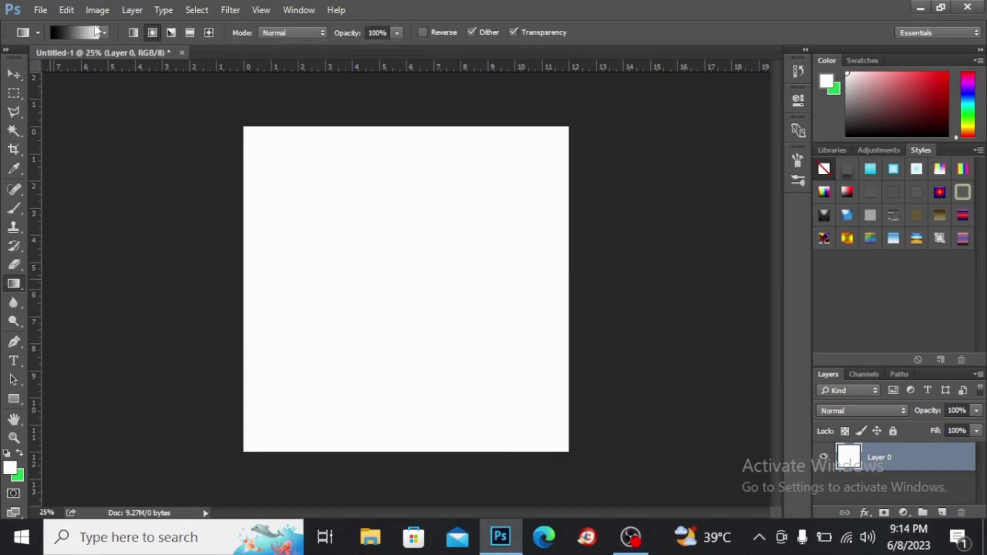
{"action": "left_click", "coordinate": [102, 34]}
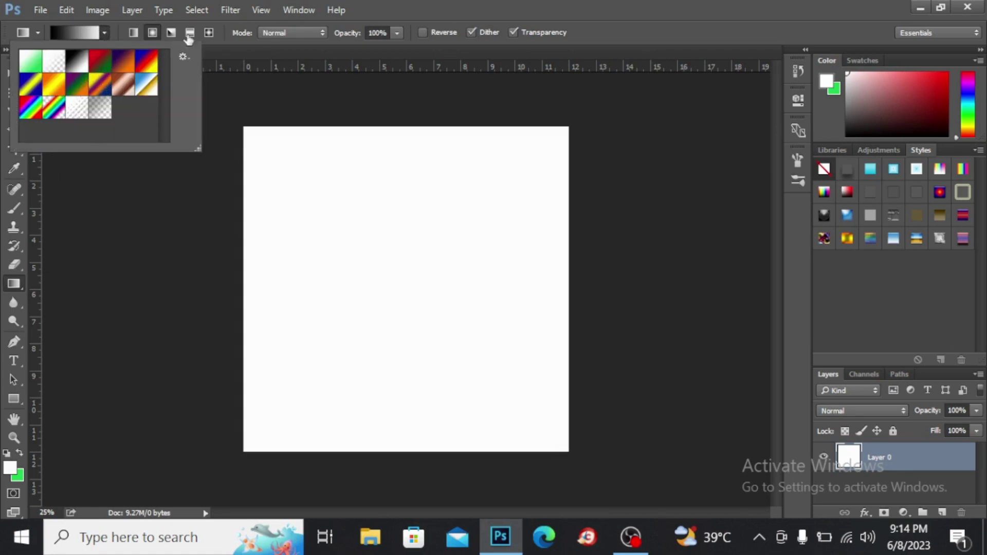
{"action": "left_click", "coordinate": [182, 58]}
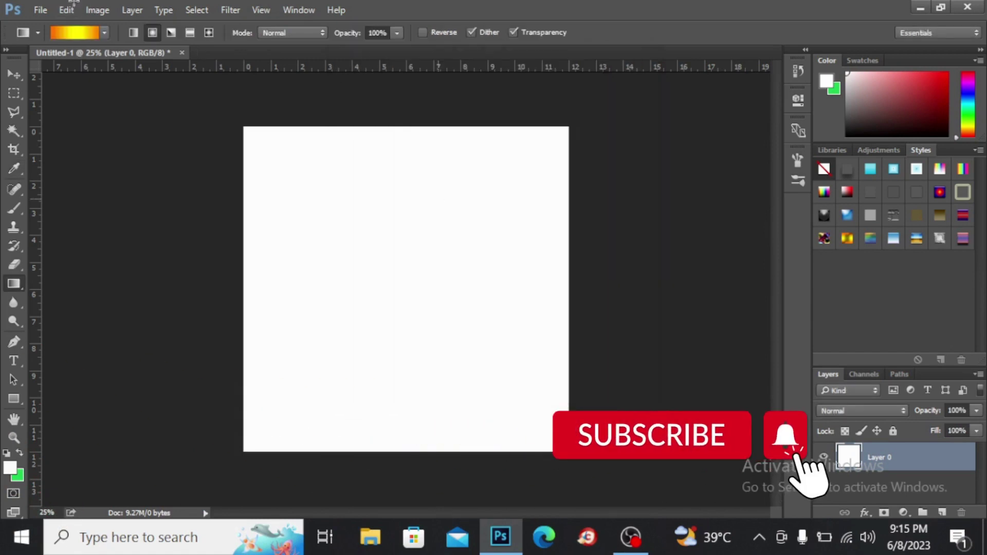
{"action": "left_click", "coordinate": [74, 35]}
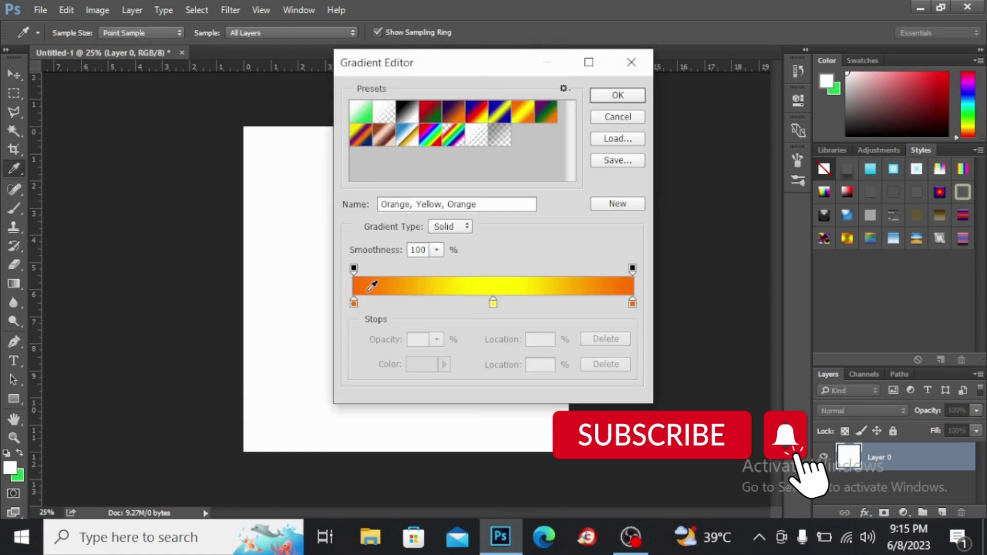
{"action": "left_click", "coordinate": [459, 229]}
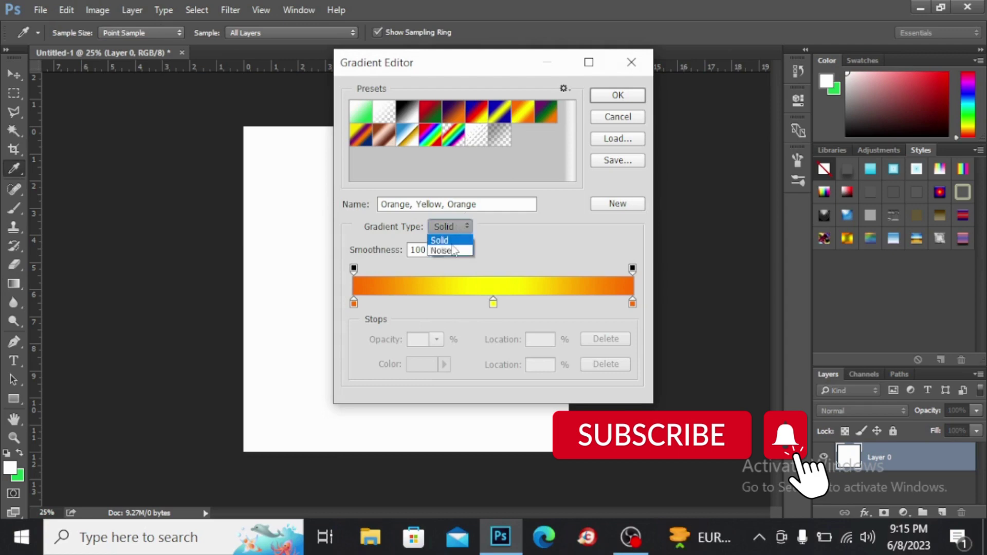
{"action": "left_click", "coordinate": [393, 256]}
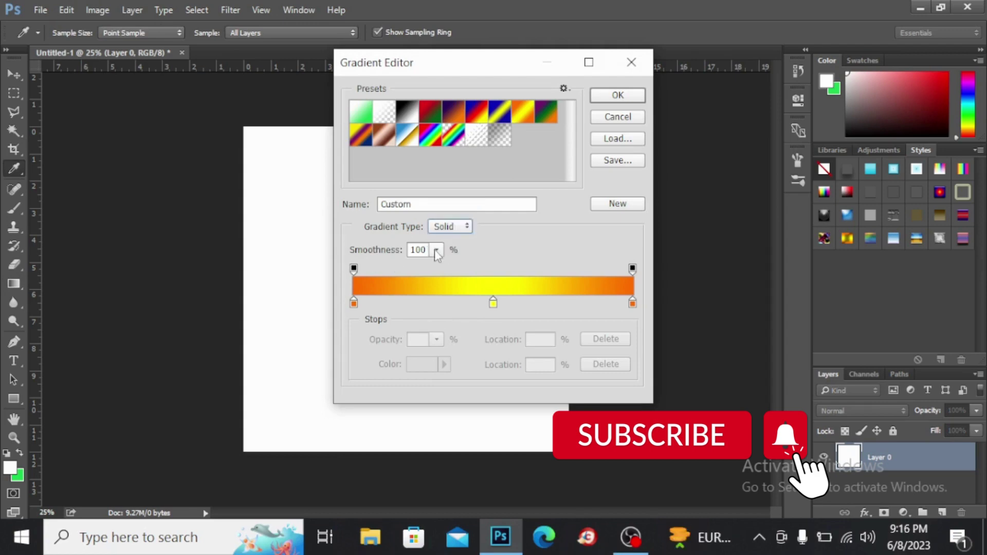
{"action": "left_click", "coordinate": [353, 306]}
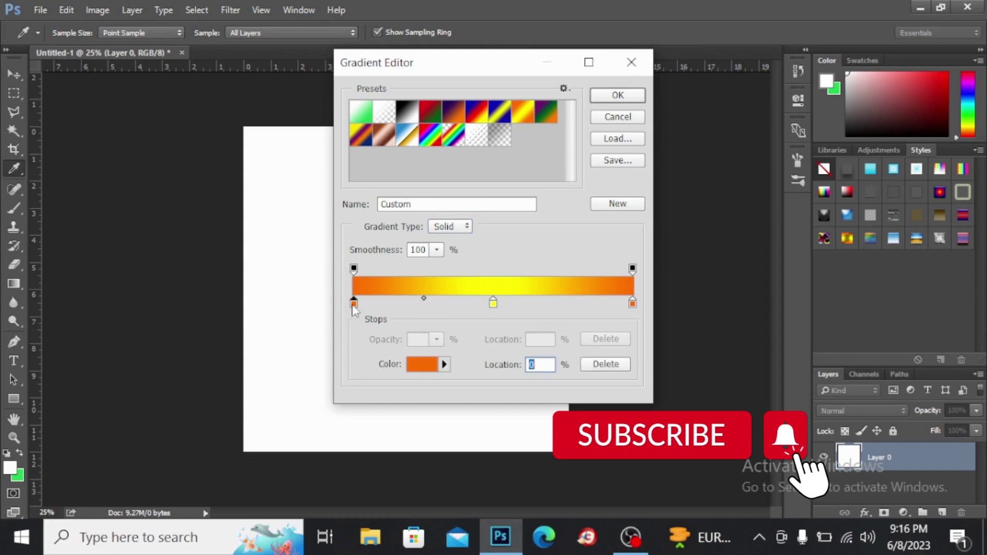
{"action": "double_click", "coordinate": [354, 305]}
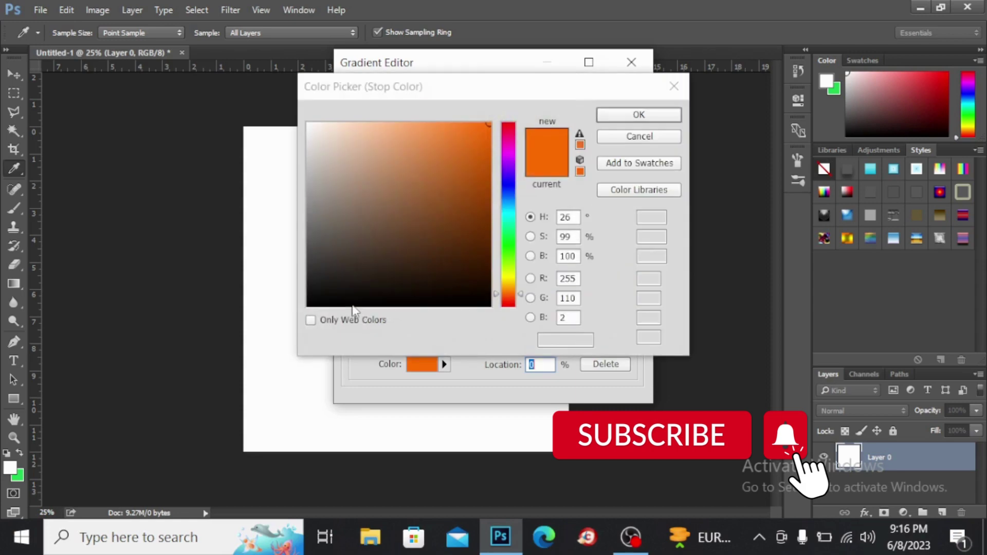
{"action": "left_click", "coordinate": [353, 305]}
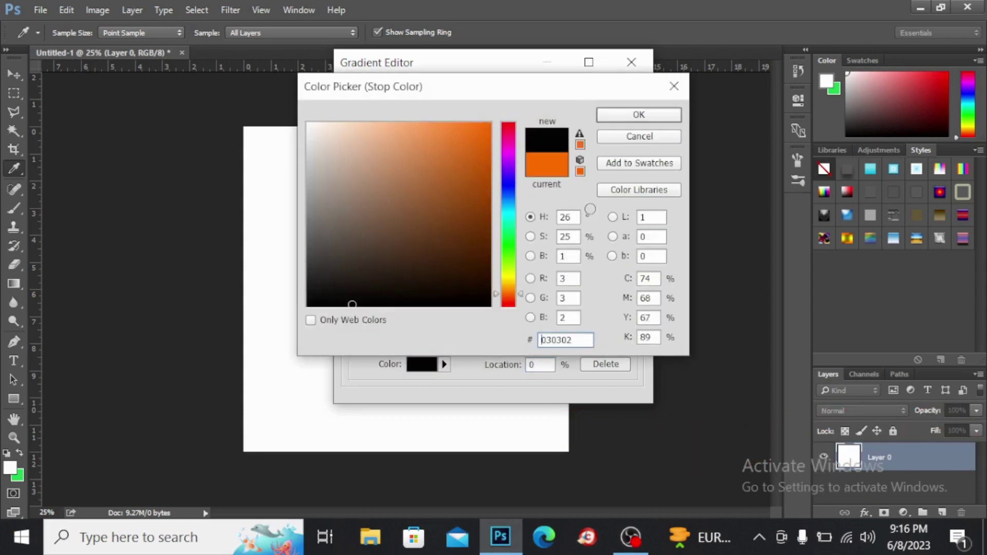
{"action": "left_click", "coordinate": [511, 277]}
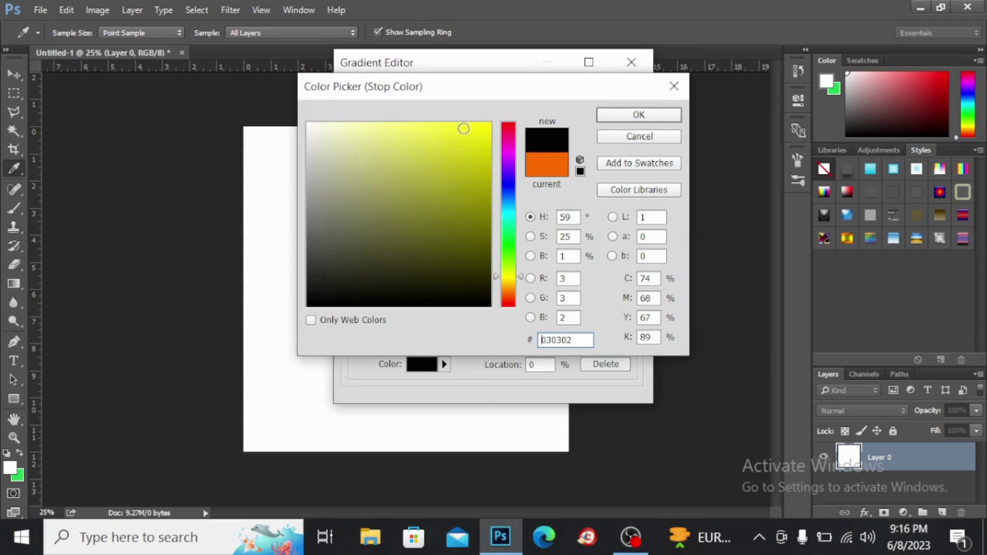
{"action": "left_click", "coordinate": [463, 128]}
{"action": "left_click", "coordinate": [408, 129]}
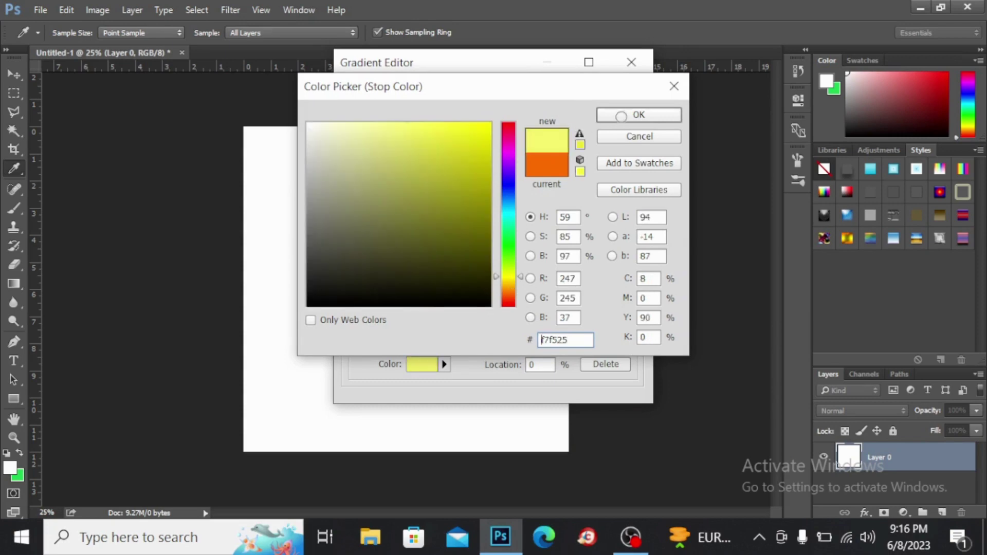
{"action": "left_click", "coordinate": [626, 120]}
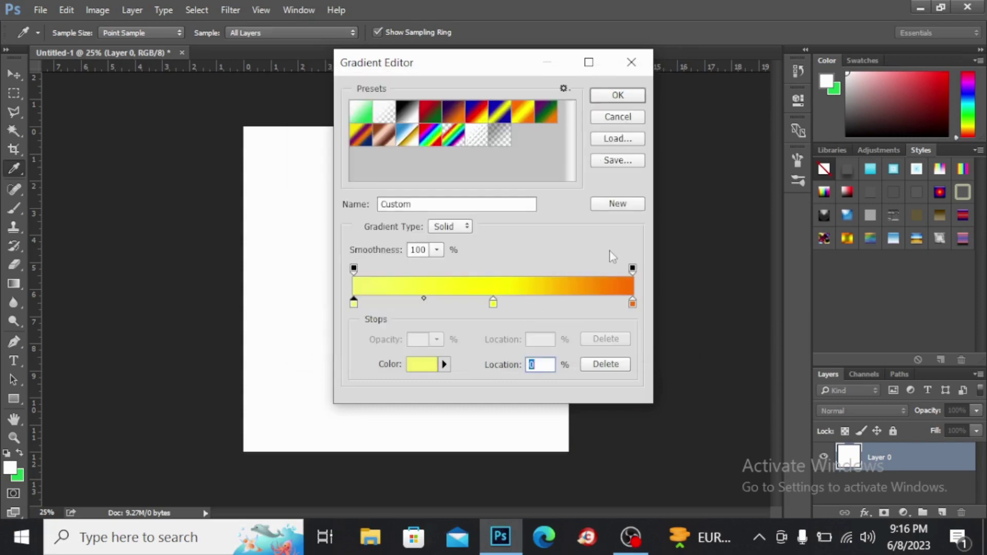
{"action": "left_click", "coordinate": [632, 305]}
{"action": "double_click", "coordinate": [632, 304]}
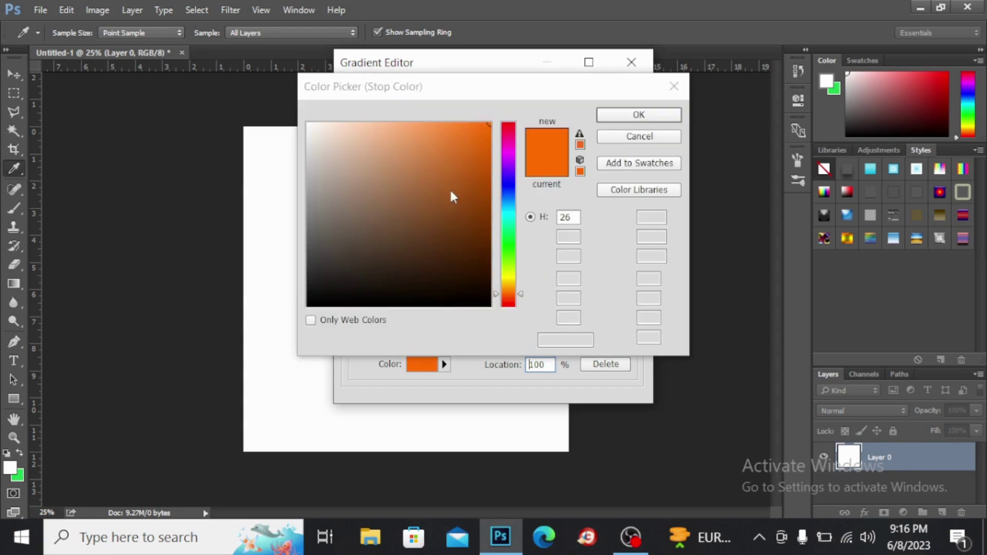
{"action": "left_click", "coordinate": [673, 86]}
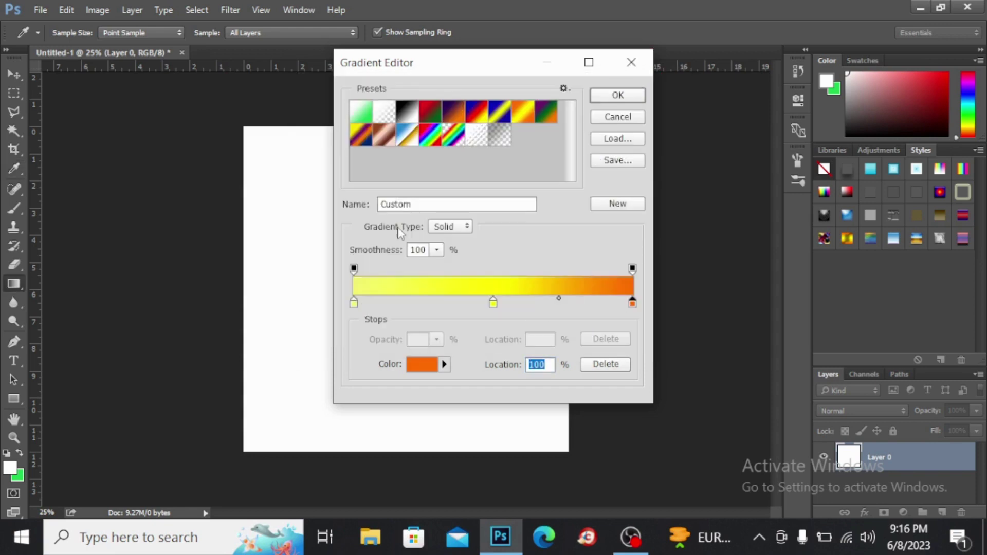
{"action": "key", "text": "Return"}
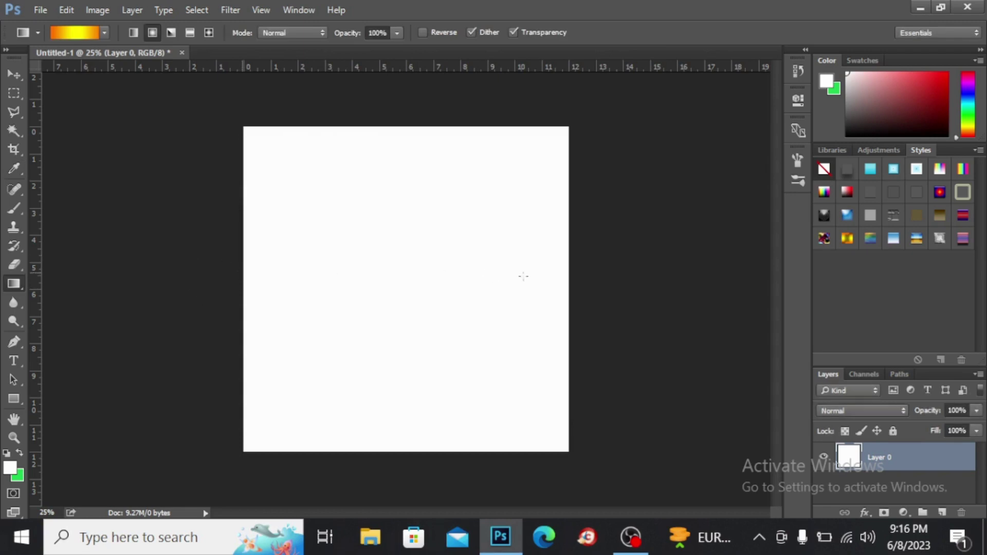
Step: Fill the canvas with a vertical orange-yellow-orange gradient, undoing the slanted attempt
{"action": "left_click_drag", "start_coordinate": [523, 276], "coordinate": [606, 270]}
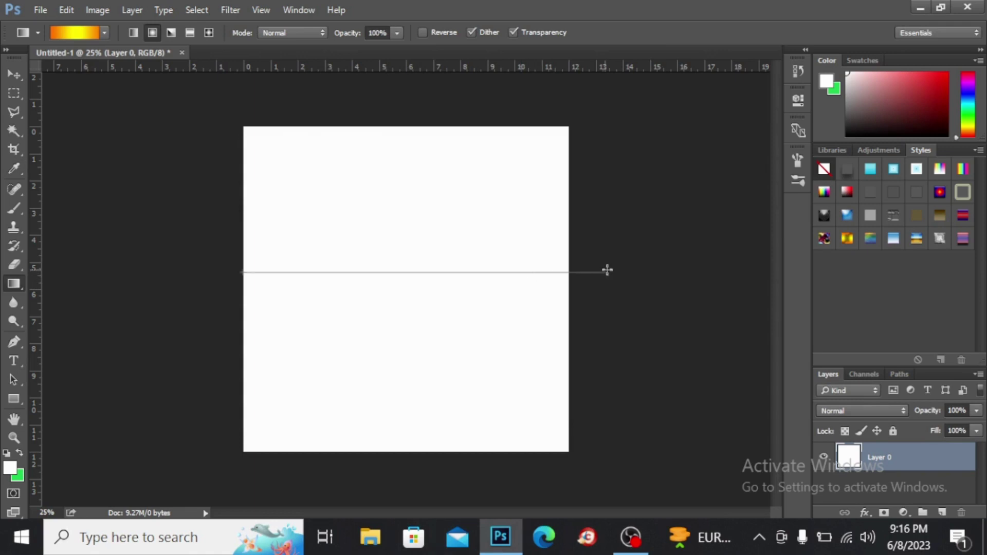
{"action": "left_click_drag", "start_coordinate": [607, 270], "coordinate": [577, 270]}
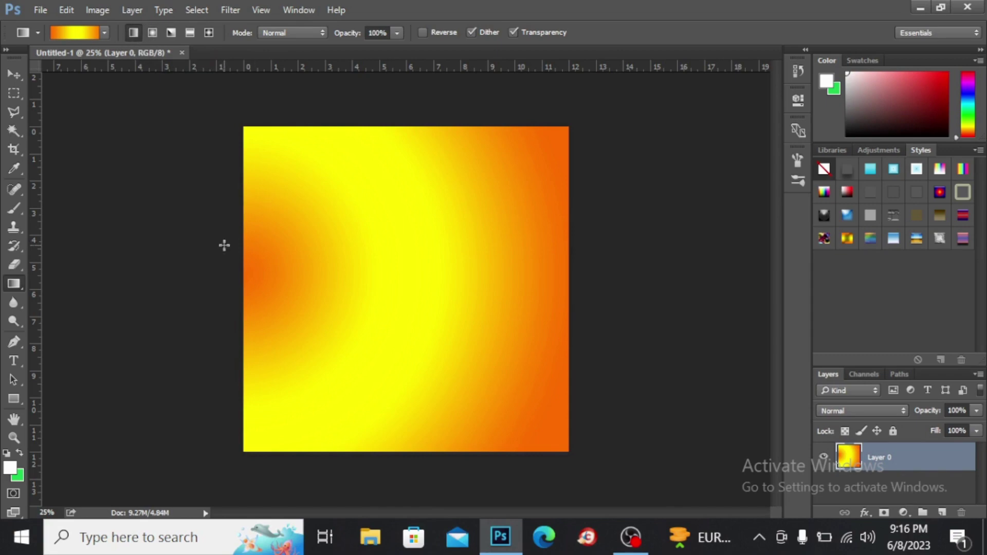
{"action": "left_click_drag", "start_coordinate": [224, 245], "coordinate": [617, 236]}
{"action": "left_click_drag", "start_coordinate": [618, 236], "coordinate": [618, 234]}
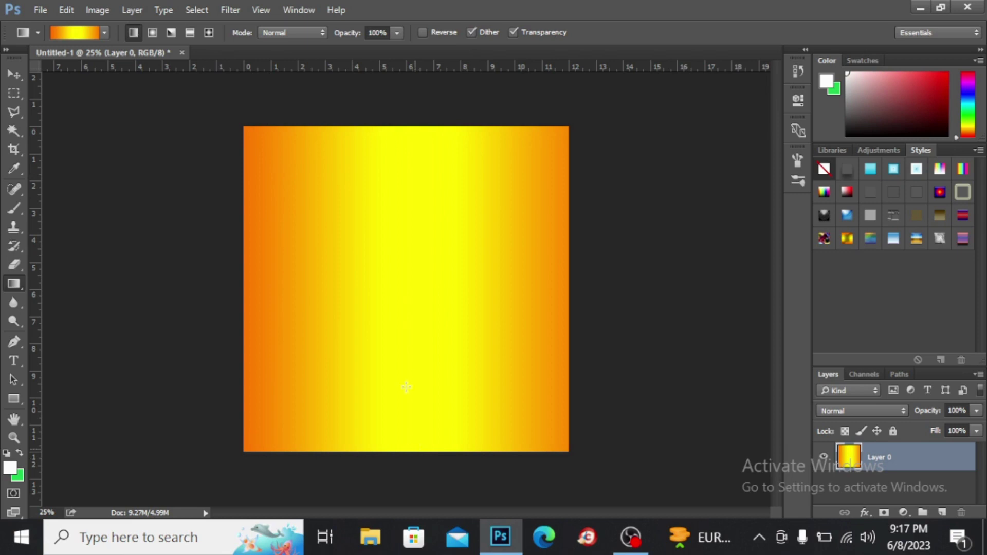
{"action": "left_click_drag", "start_coordinate": [406, 387], "coordinate": [413, 450]}
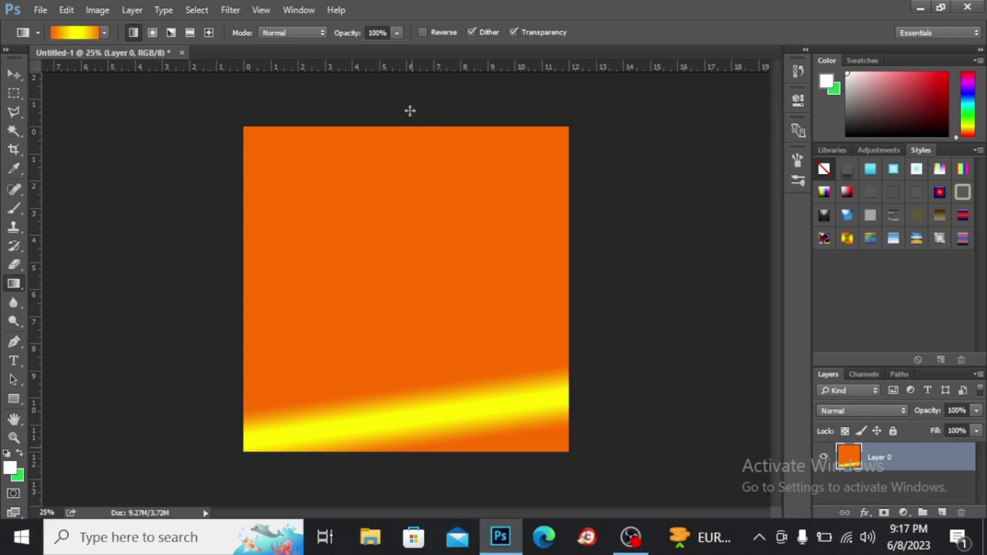
{"action": "key", "text": "ctrl+z"}
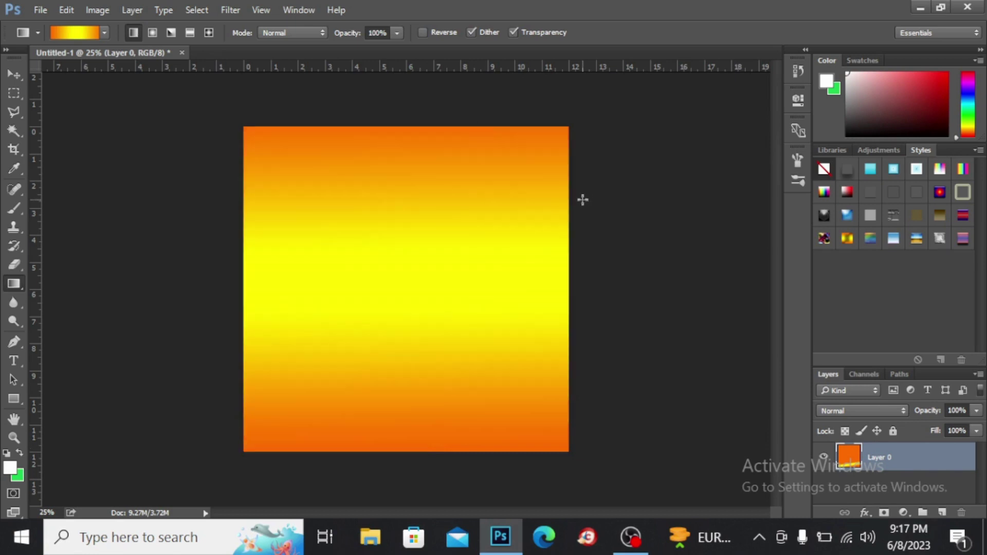
Step: Remove the yellow middle stop and make the left gradient stop light blue 859df7
{"action": "left_click", "coordinate": [92, 32]}
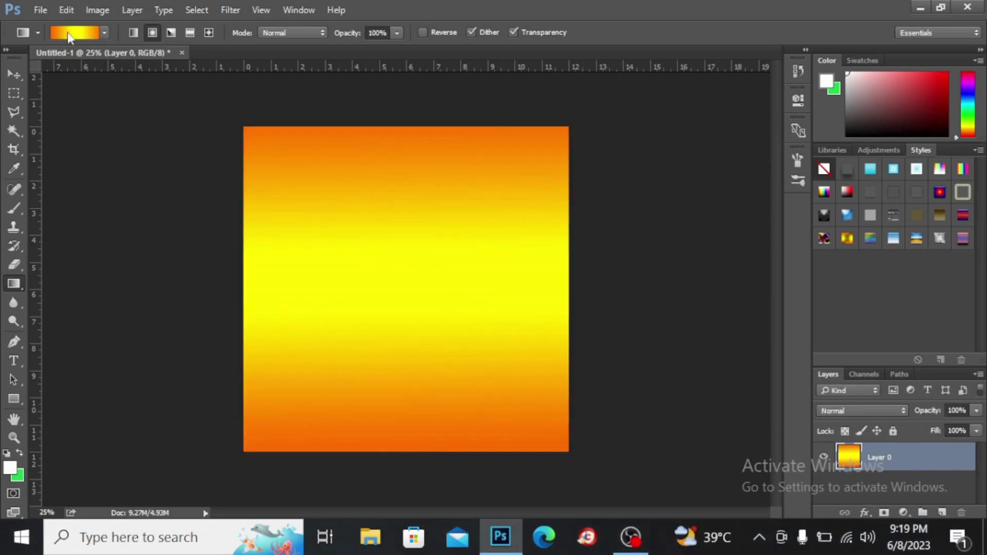
{"action": "left_click", "coordinate": [67, 32]}
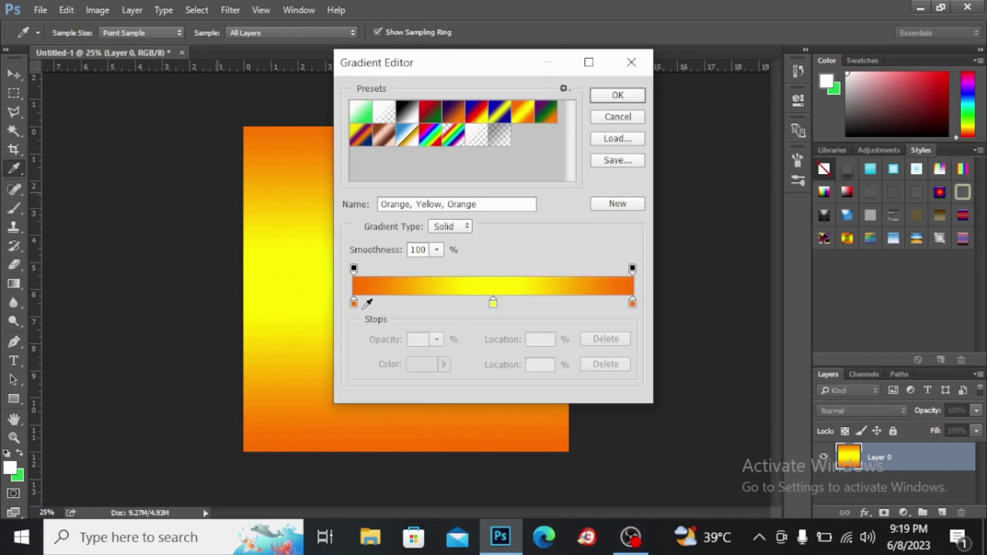
{"action": "left_click", "coordinate": [493, 303]}
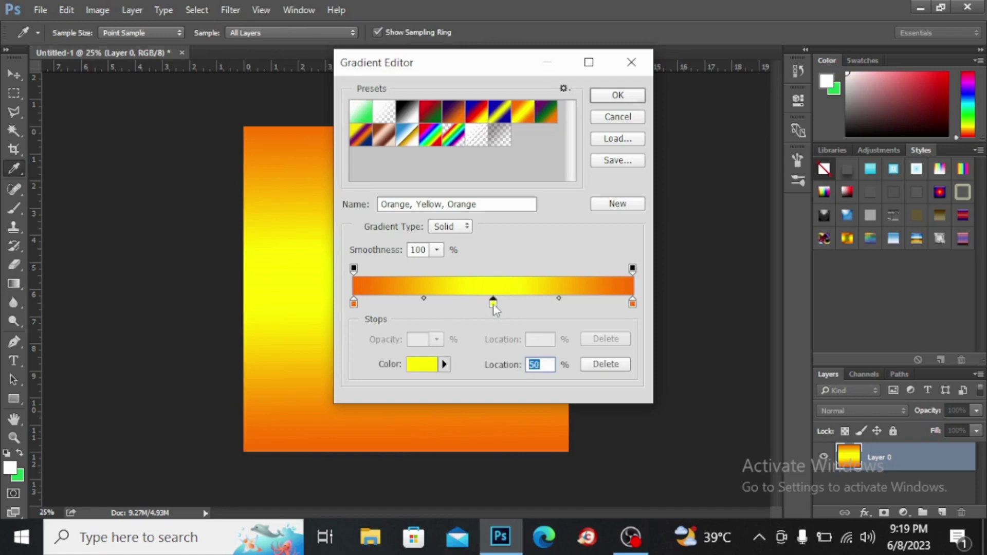
{"action": "key", "text": "BackSpace"}
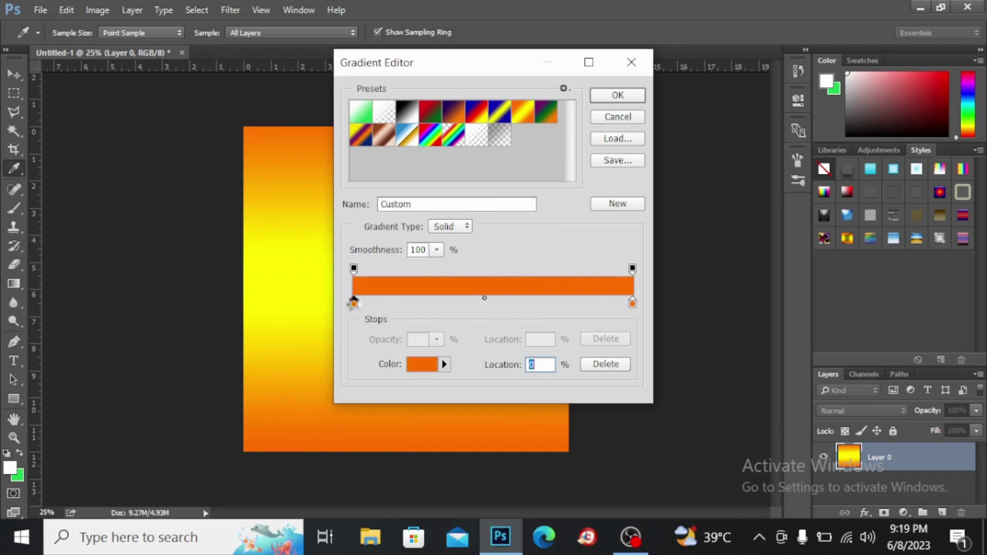
{"action": "double_click", "coordinate": [353, 303]}
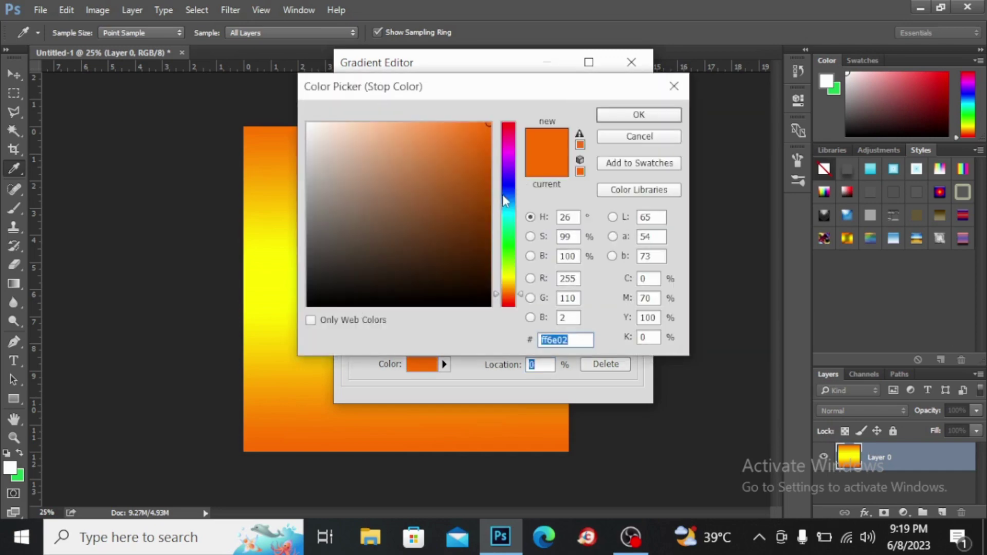
{"action": "left_click", "coordinate": [508, 191]}
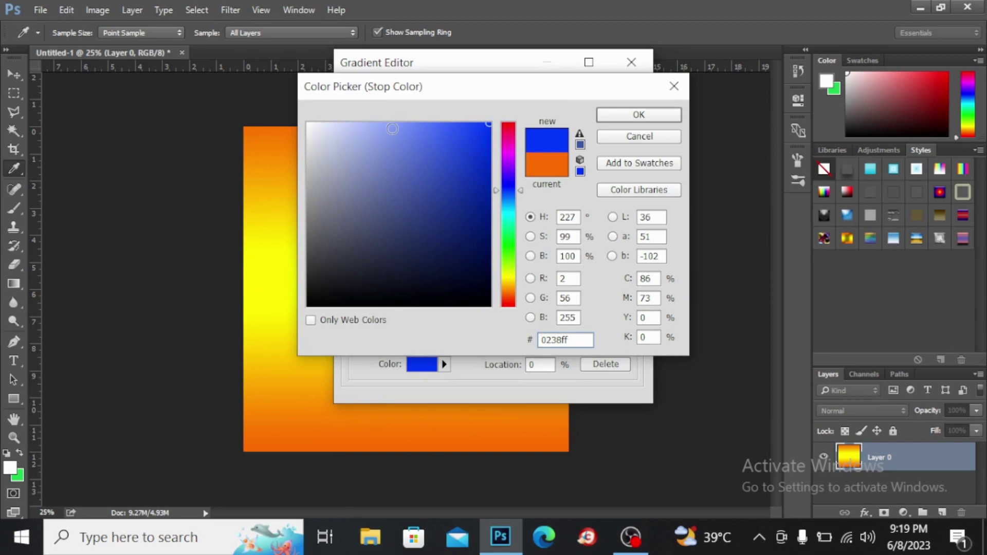
{"action": "left_click", "coordinate": [392, 128]}
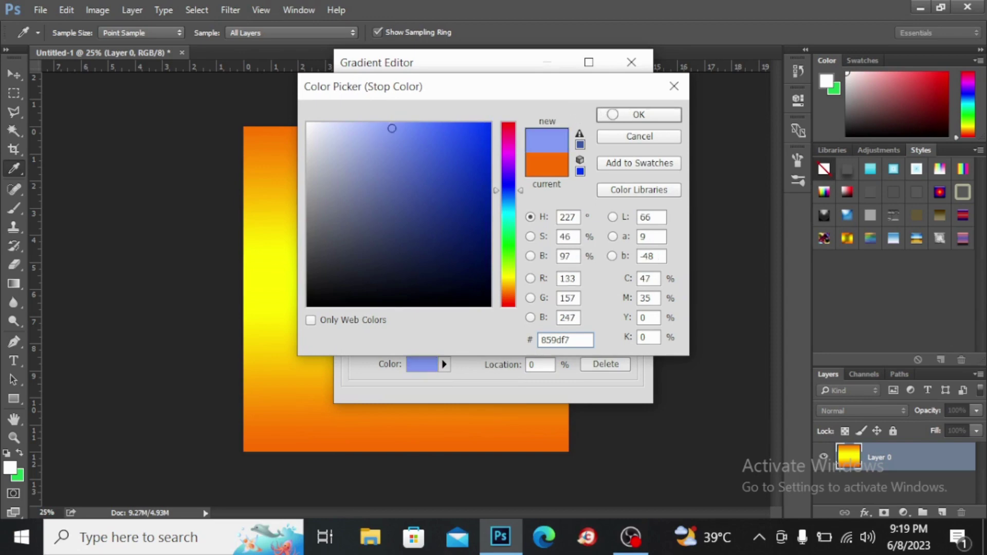
{"action": "left_click", "coordinate": [614, 119]}
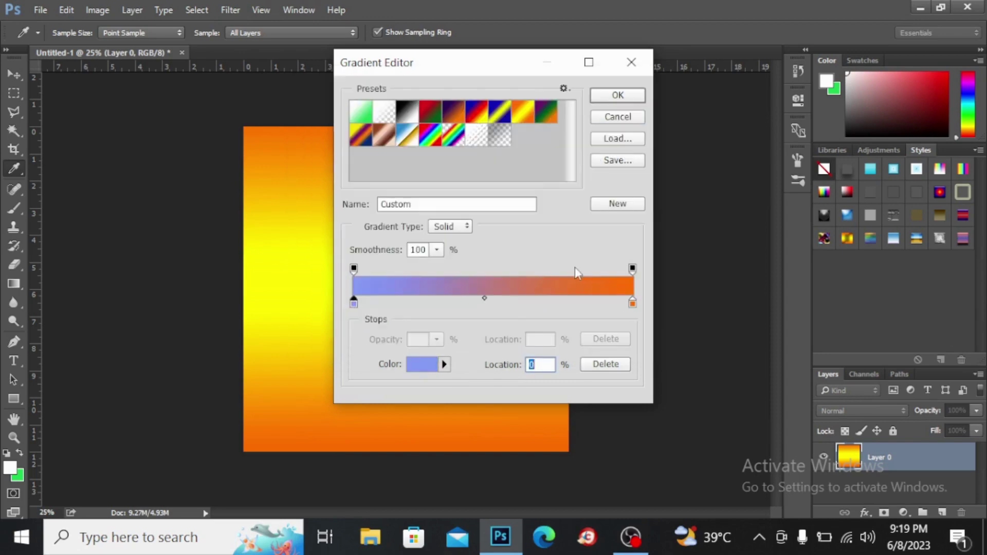
Step: Set the right gradient stop to pale cyan, lightened from 00f6ff to 91f4f8
{"action": "left_click", "coordinate": [633, 304]}
{"action": "double_click", "coordinate": [633, 303]}
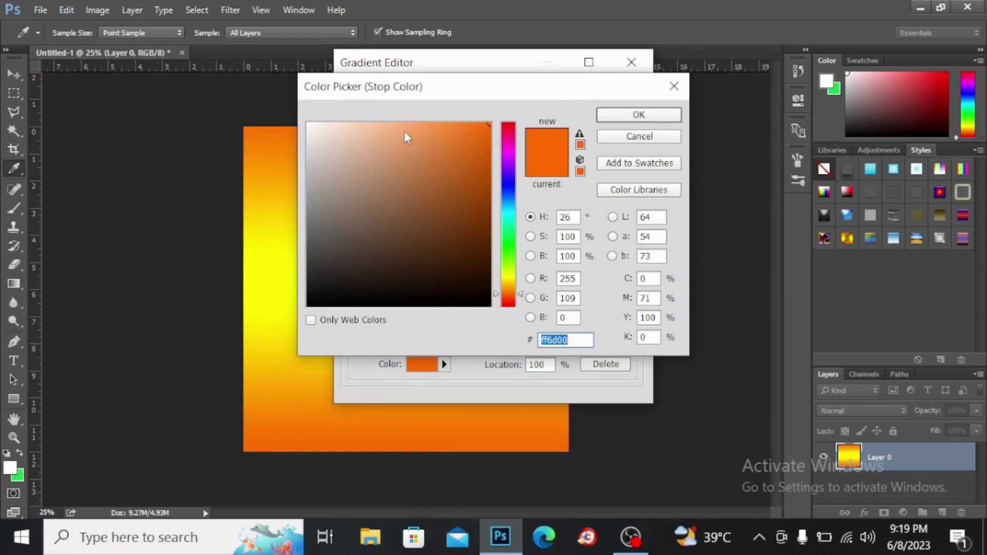
{"action": "type", "text": "00f6ff"}
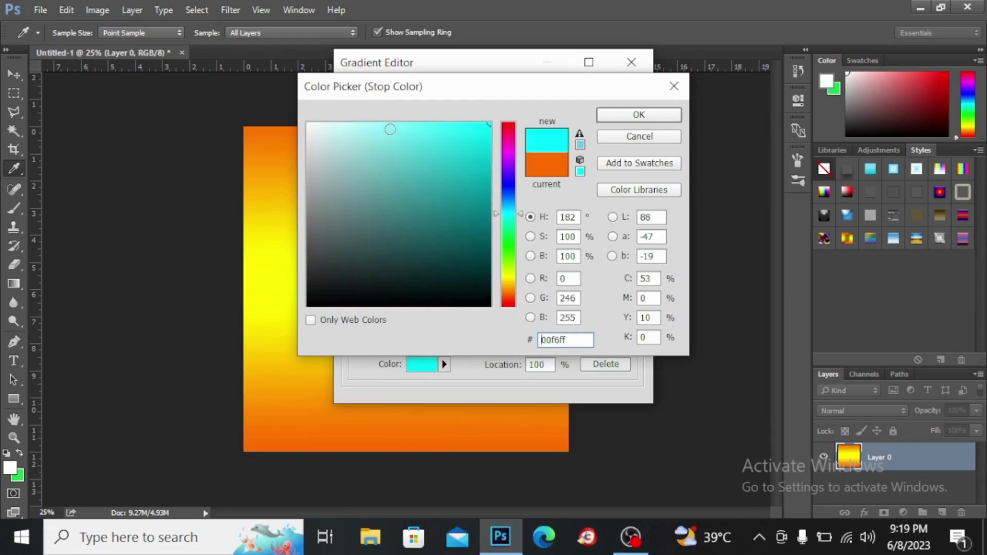
{"action": "left_click", "coordinate": [383, 127]}
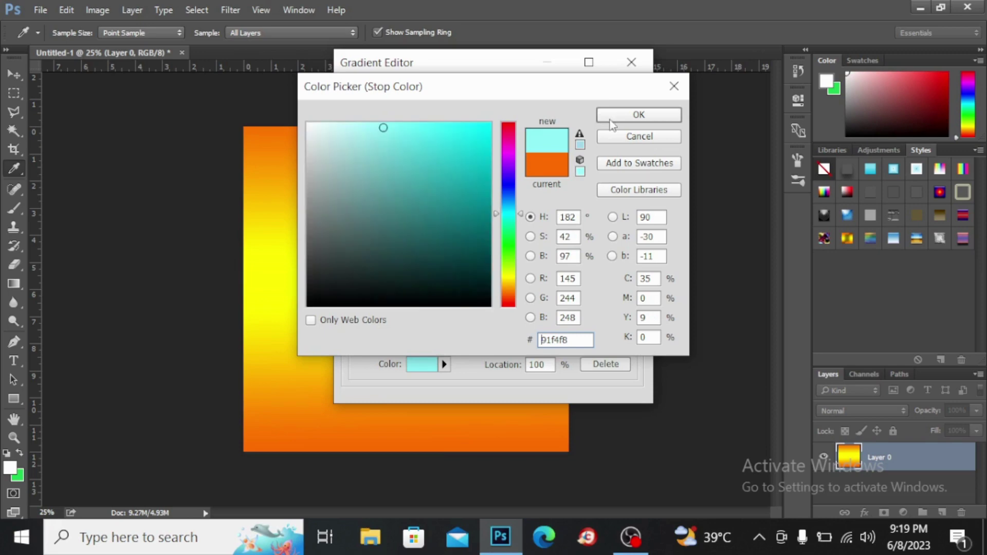
{"action": "left_click", "coordinate": [611, 116]}
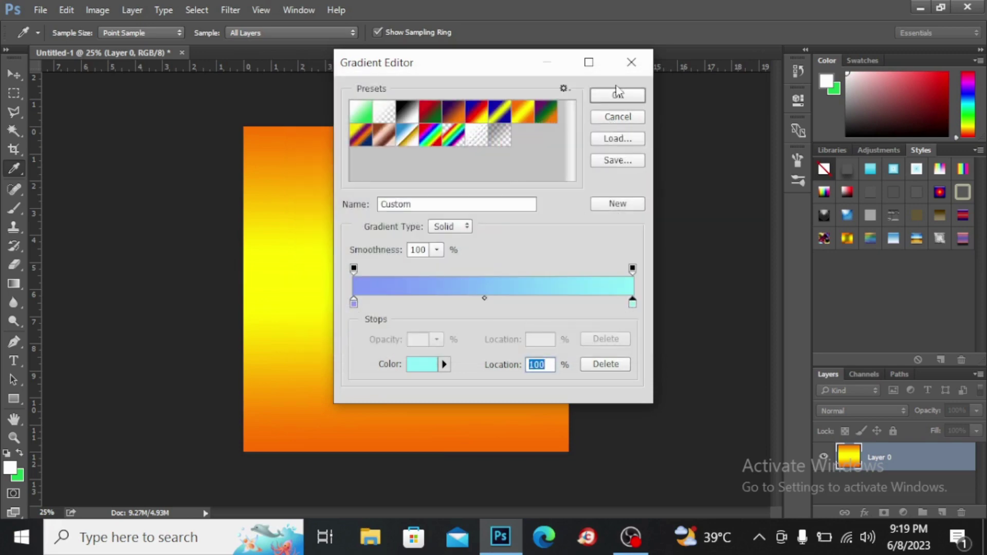
Step: Accept the blue-to-cyan gradient and select the Radial Gradient style
{"action": "left_click", "coordinate": [616, 96]}
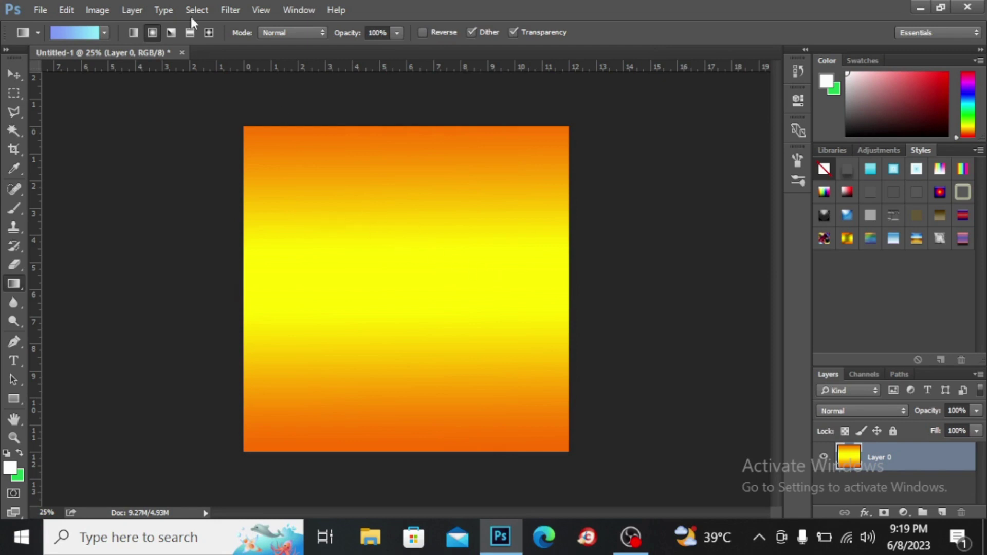
{"action": "left_click", "coordinate": [152, 27]}
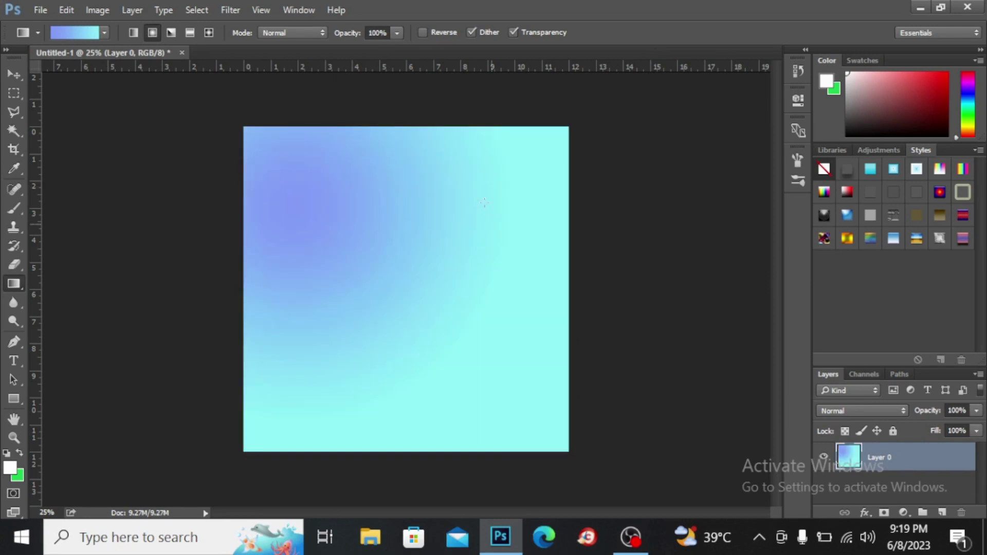
Step: Try radial, then angle, then reflected blue-to-cyan fills, ending with the reflected gradient
{"action": "left_click_drag", "start_coordinate": [496, 200], "coordinate": [375, 308]}
{"action": "key", "text": "ctrl+z"}
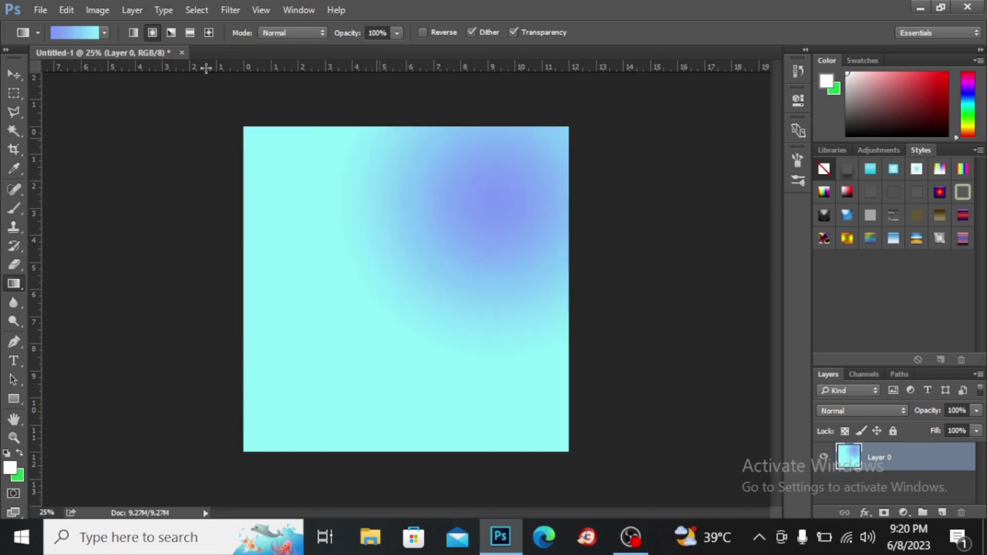
{"action": "left_click", "coordinate": [171, 33]}
{"action": "left_click_drag", "start_coordinate": [317, 165], "coordinate": [462, 269]}
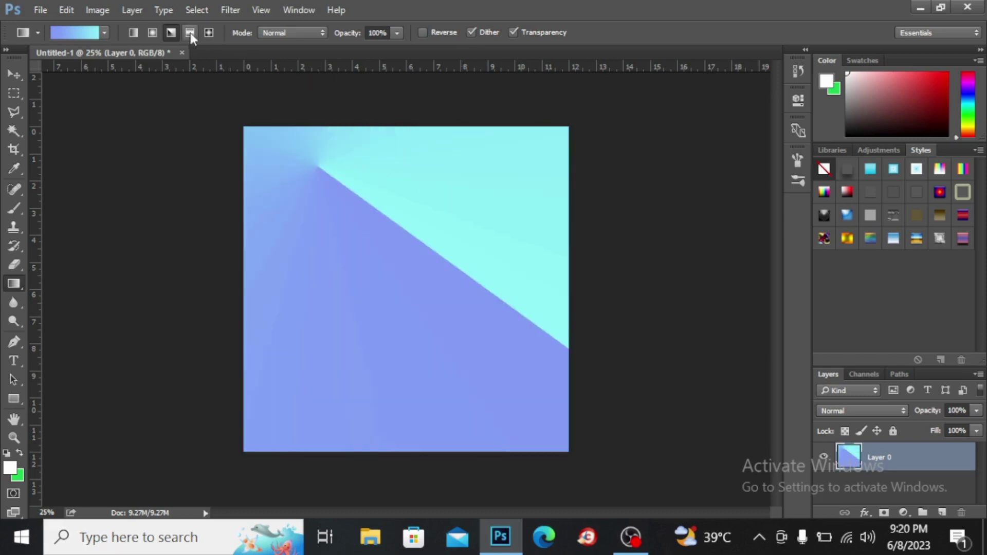
{"action": "left_click", "coordinate": [190, 32]}
{"action": "left_click_drag", "start_coordinate": [369, 176], "coordinate": [390, 323]}
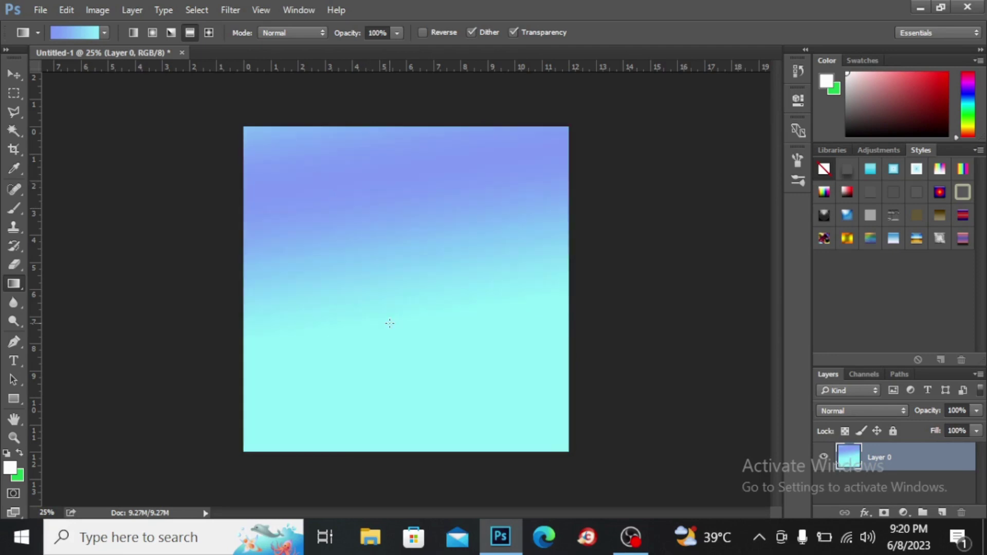
Step: Choose Diamond style and change the gradient's left stop to near-black 080807
{"action": "left_click", "coordinate": [208, 32]}
{"action": "left_click", "coordinate": [75, 33]}
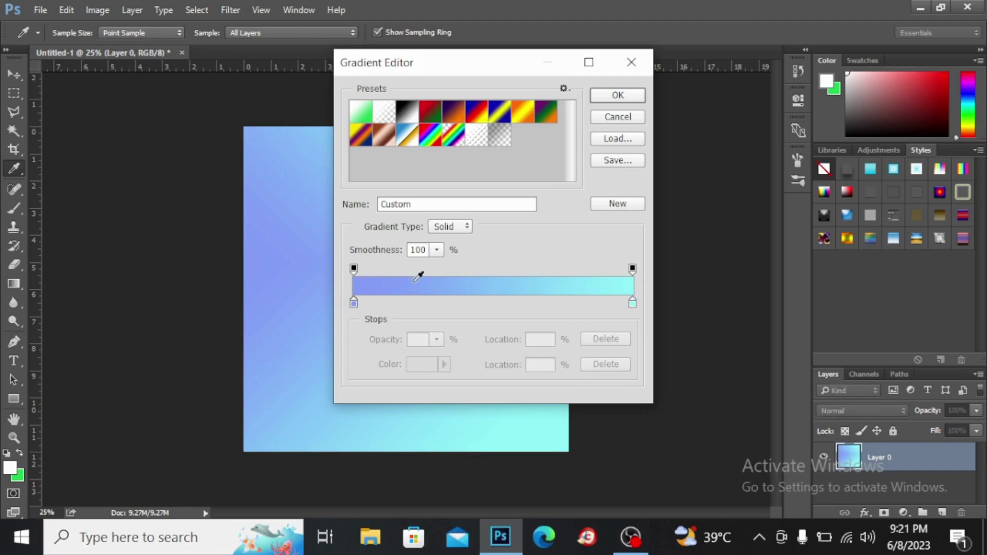
{"action": "left_click", "coordinate": [353, 303]}
{"action": "double_click", "coordinate": [353, 303]}
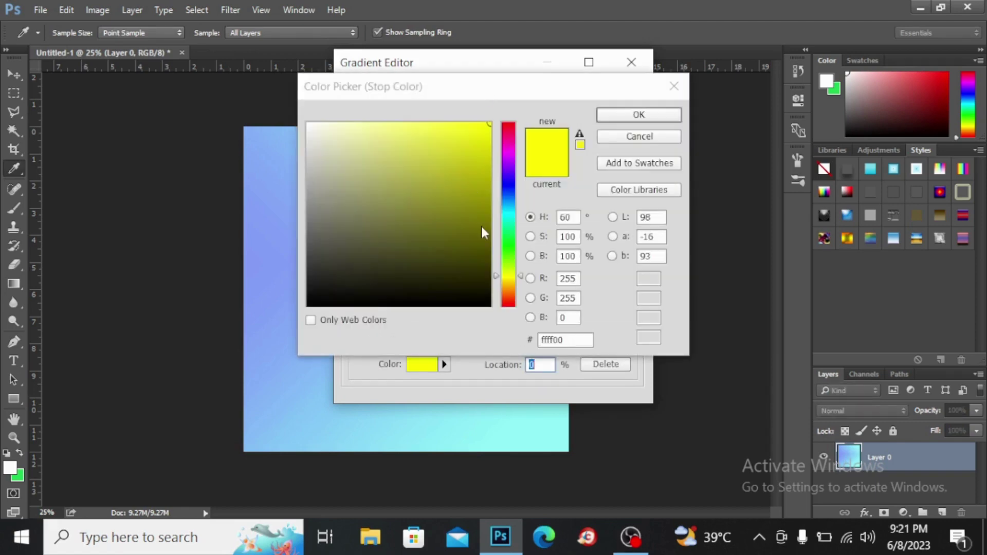
{"action": "left_click", "coordinate": [336, 301]}
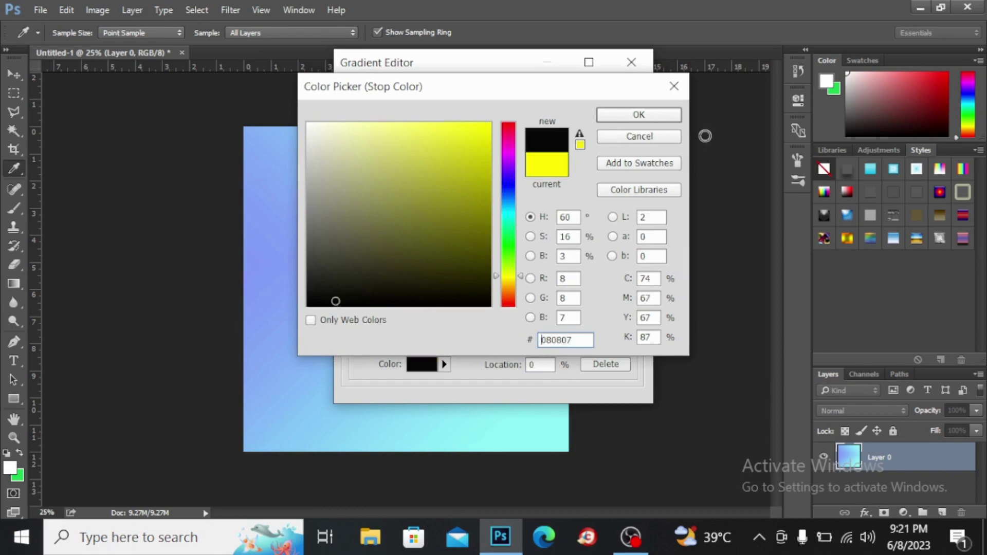
{"action": "left_click", "coordinate": [651, 119]}
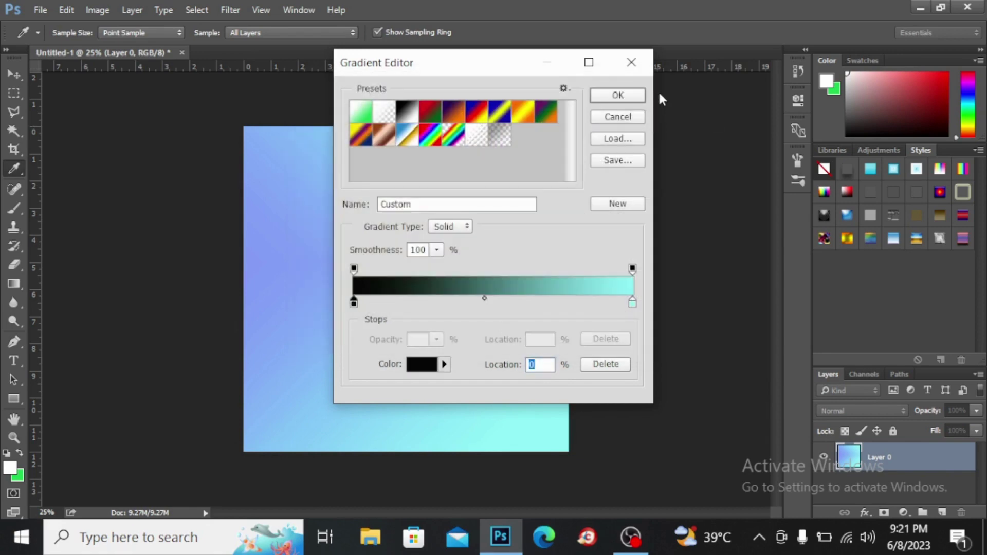
{"action": "left_click", "coordinate": [627, 98]}
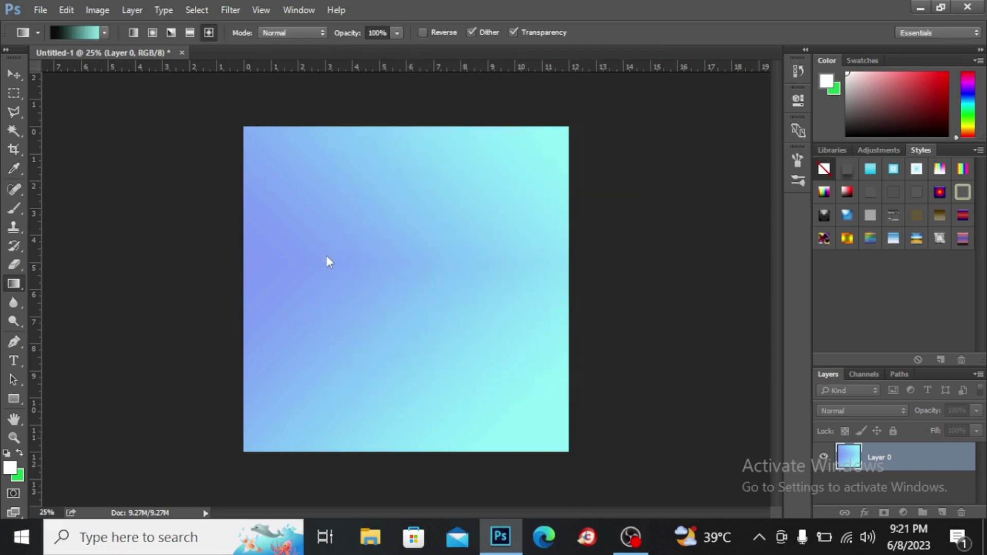
Step: Redraw the black-to-cyan diamond gradient until the diamond sits near the top centre
{"action": "left_click_drag", "start_coordinate": [305, 261], "coordinate": [593, 277]}
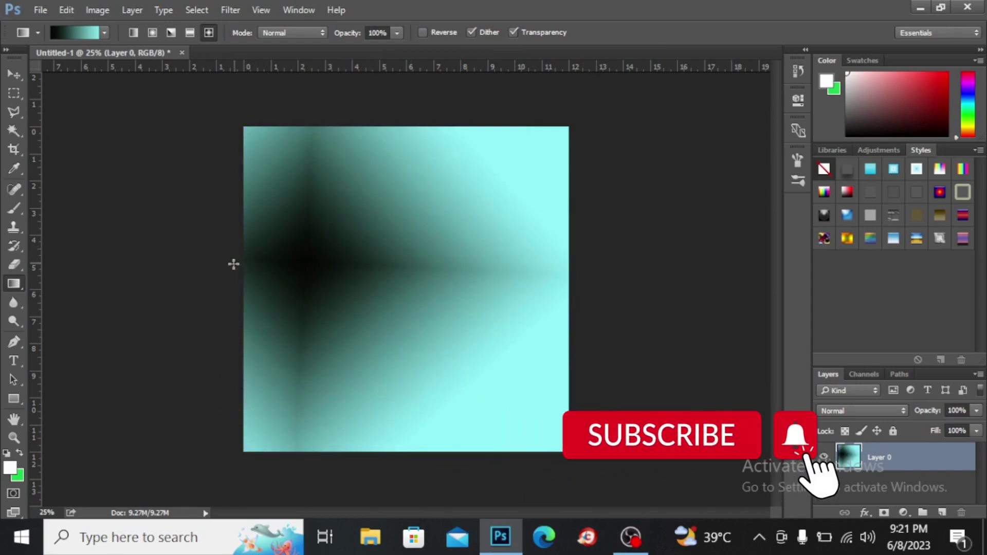
{"action": "left_click_drag", "start_coordinate": [231, 264], "coordinate": [677, 264]}
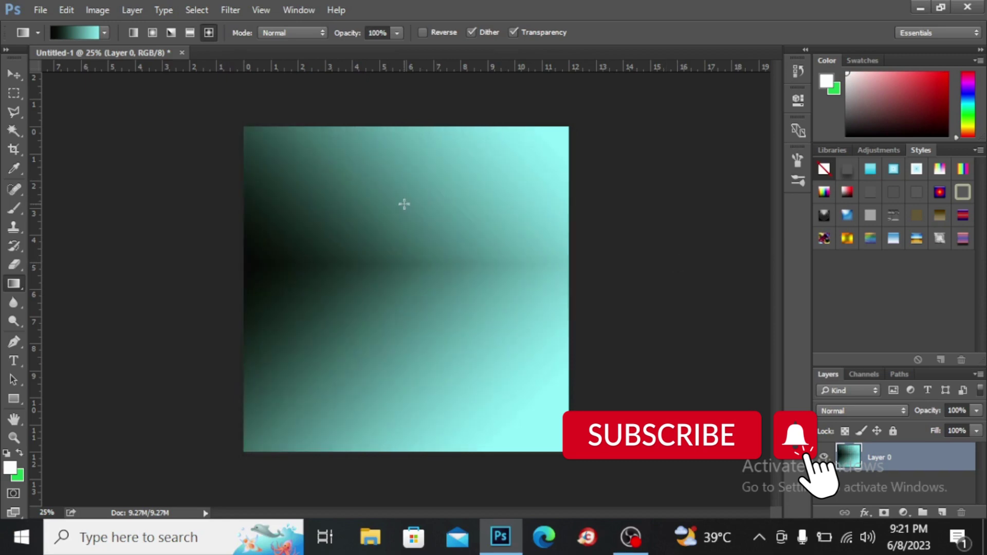
{"action": "left_click_drag", "start_coordinate": [404, 204], "coordinate": [412, 341]}
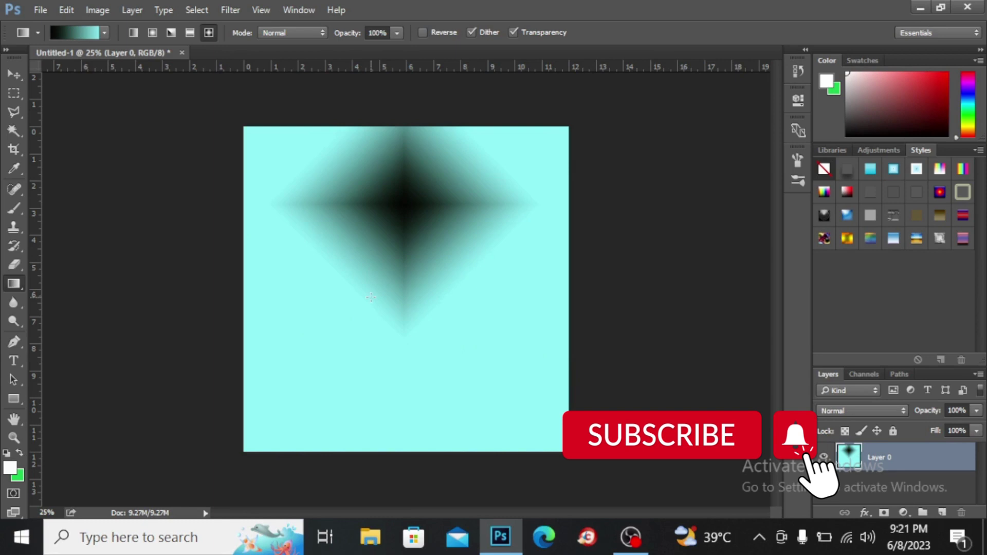
Step: Set the gradient mode to Saturation and lower the gradient opacity to about a third
{"action": "left_click", "coordinate": [305, 36]}
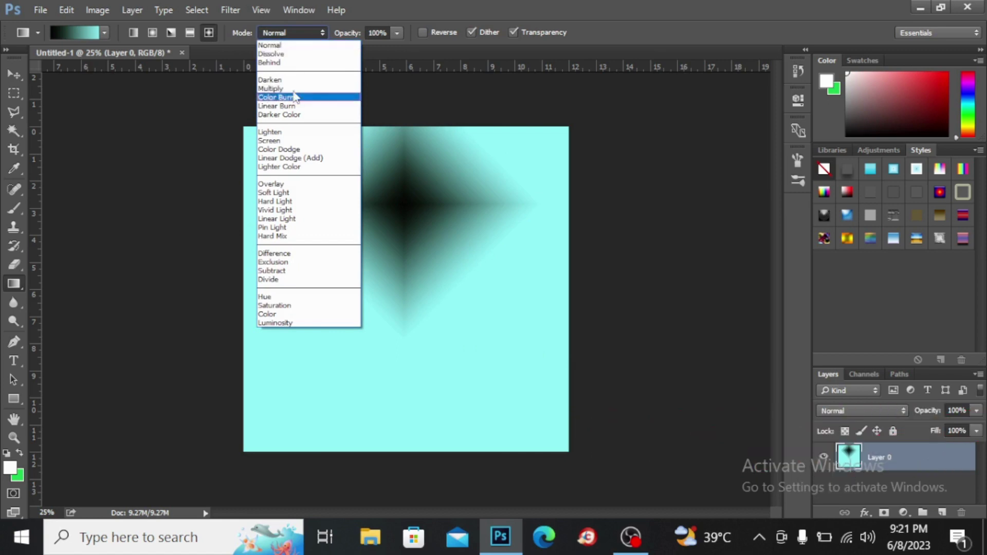
{"action": "left_click", "coordinate": [274, 305]}
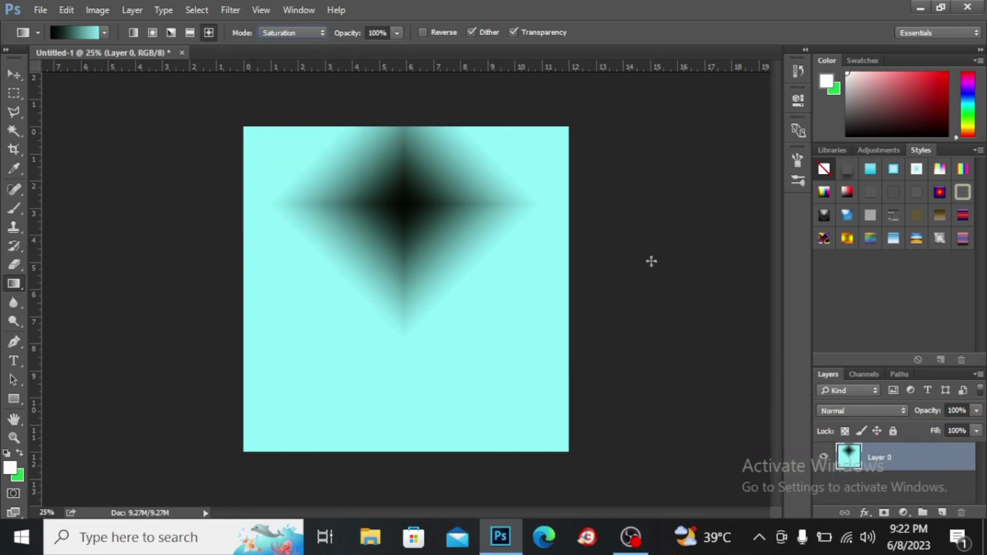
{"action": "left_click", "coordinate": [396, 34]}
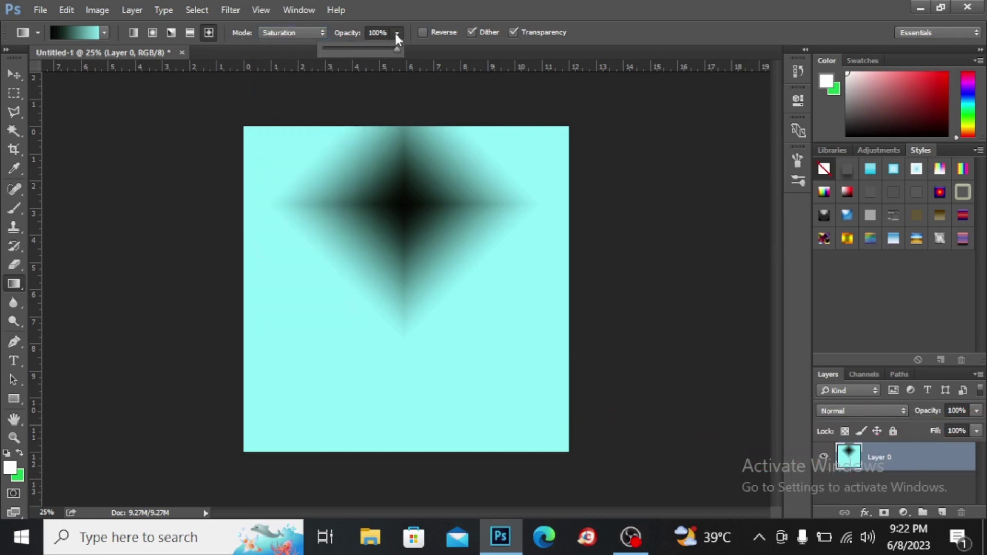
{"action": "left_click", "coordinate": [347, 50]}
Step: Set Layer 0's opacity to 82%
{"action": "left_click", "coordinate": [976, 410]}
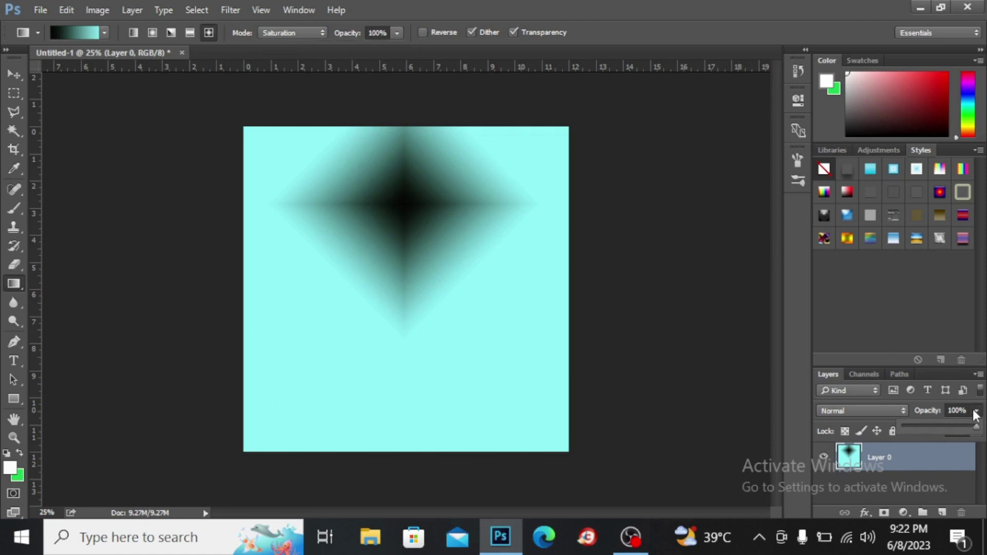
{"action": "left_click", "coordinate": [925, 426]}
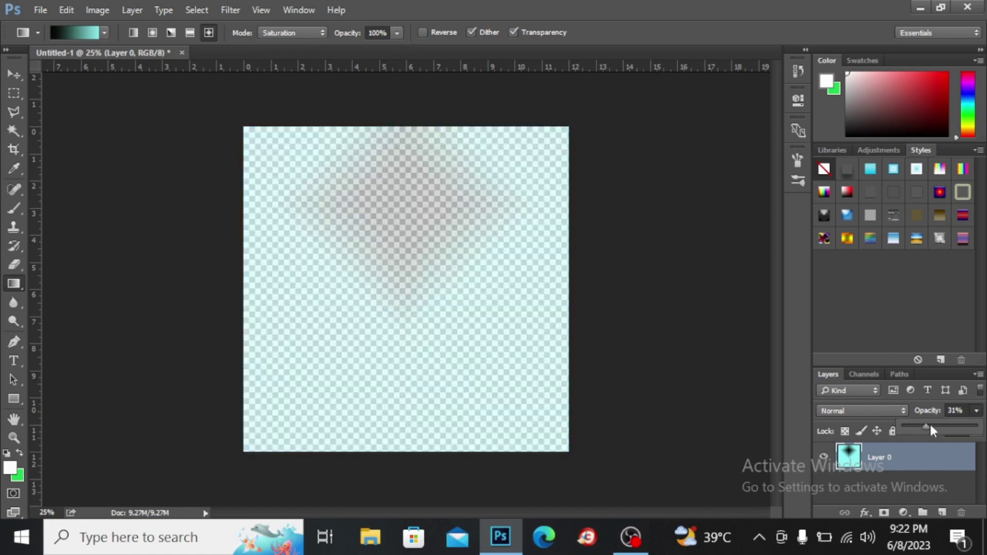
{"action": "left_click_drag", "start_coordinate": [925, 425], "coordinate": [963, 426]}
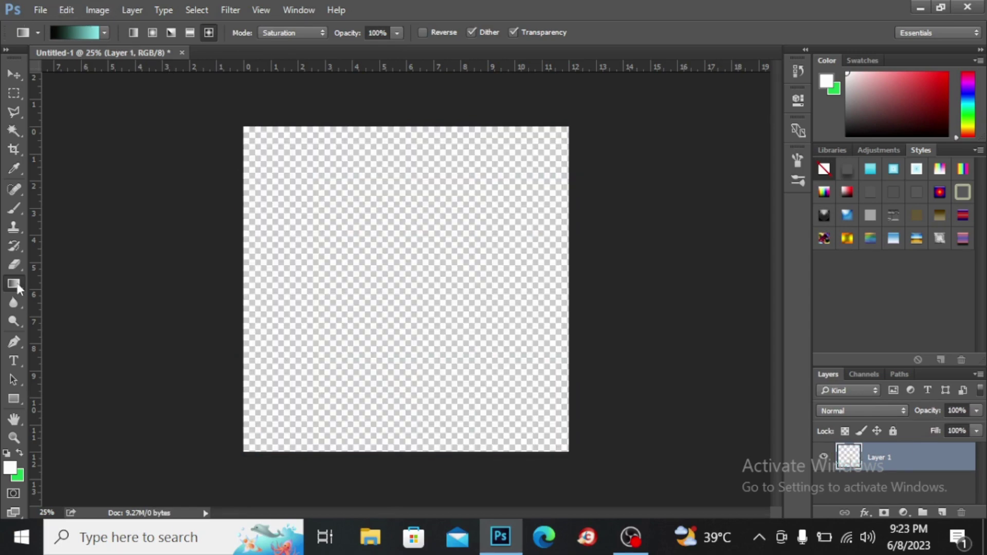
Step: Switch to the Paint Bucket tool with Foreground as the fill source
{"action": "right_click", "coordinate": [13, 283]}
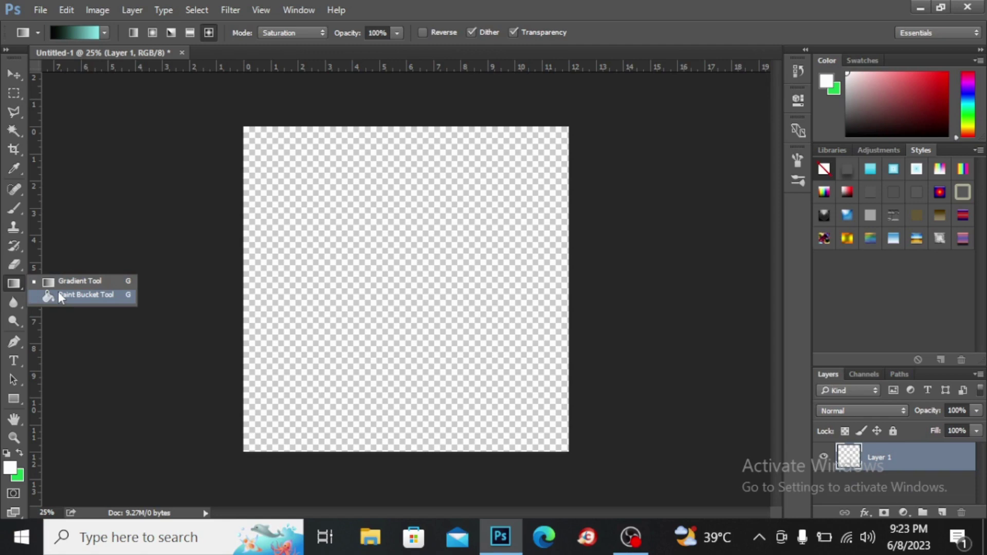
{"action": "left_click", "coordinate": [94, 302]}
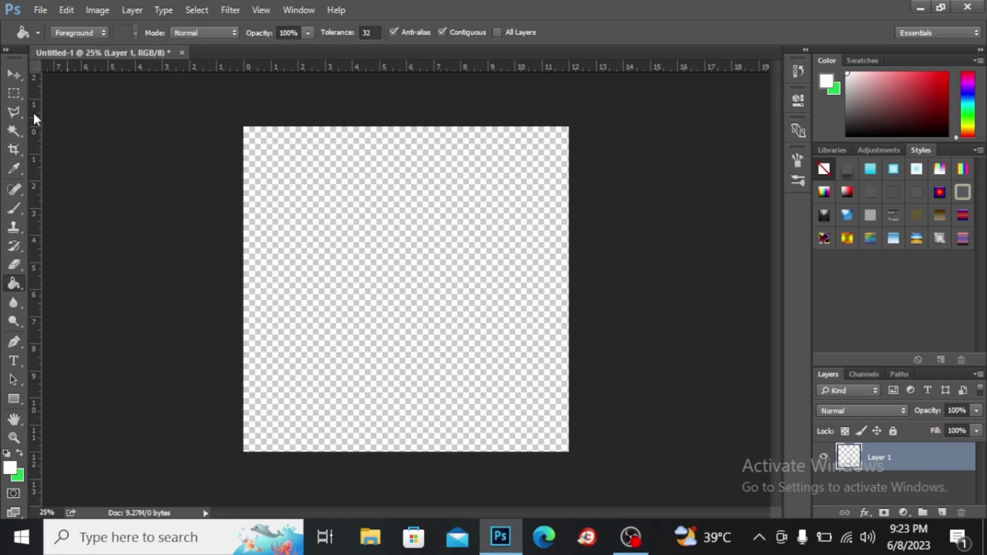
{"action": "left_click", "coordinate": [73, 35]}
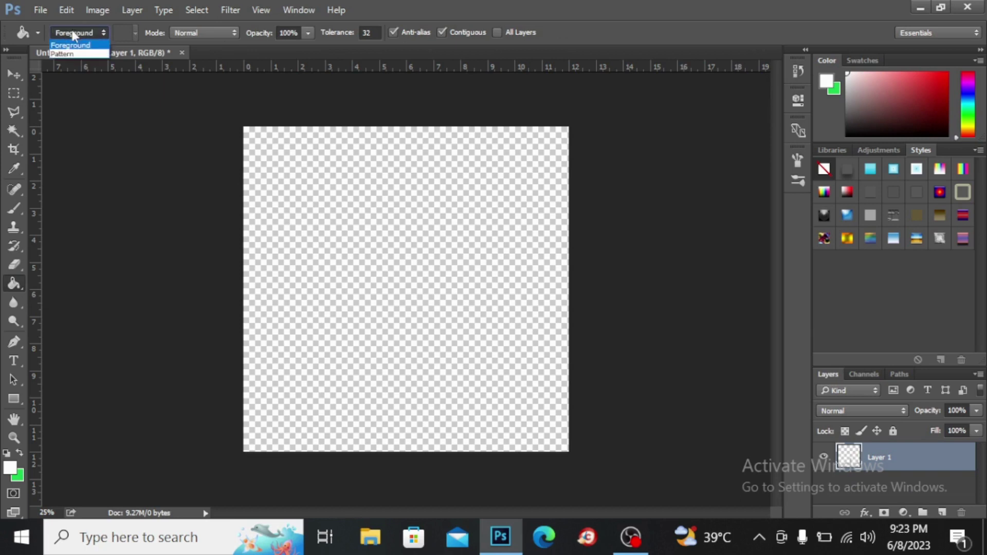
{"action": "left_click", "coordinate": [76, 45]}
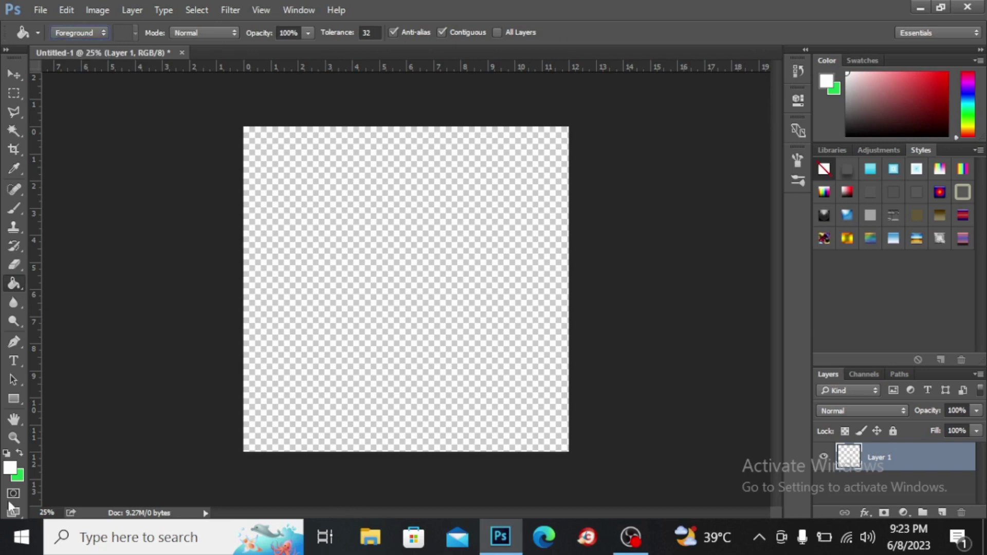
Step: Set the foreground colour to red f00202 and fill Layer 1 with it
{"action": "left_click", "coordinate": [10, 469]}
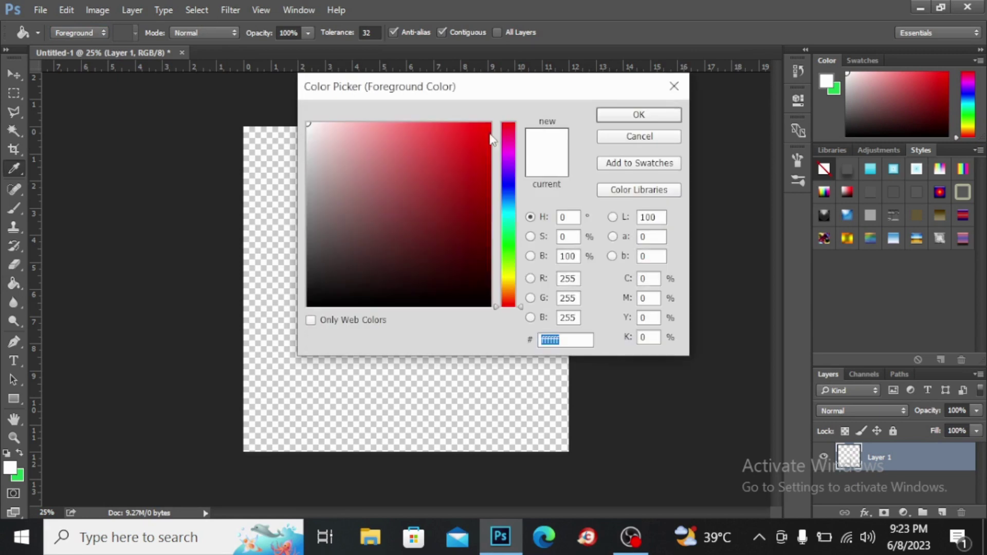
{"action": "left_click", "coordinate": [489, 135]}
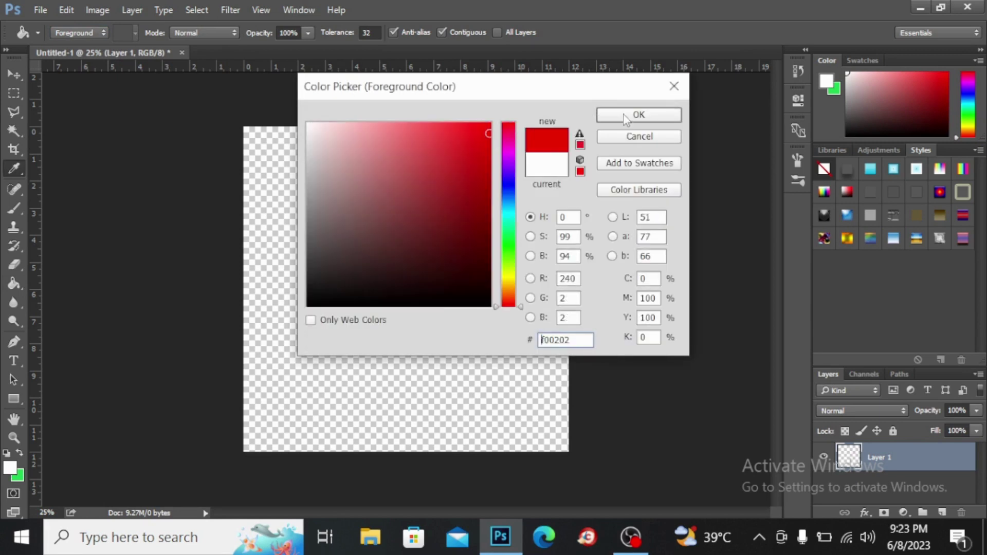
{"action": "key", "text": "Return"}
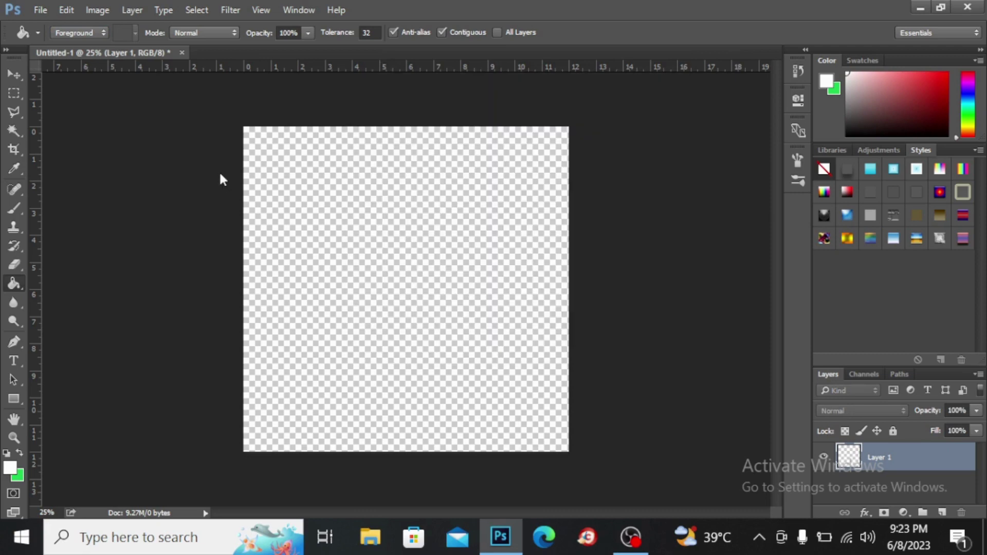
{"action": "left_click", "coordinate": [400, 200]}
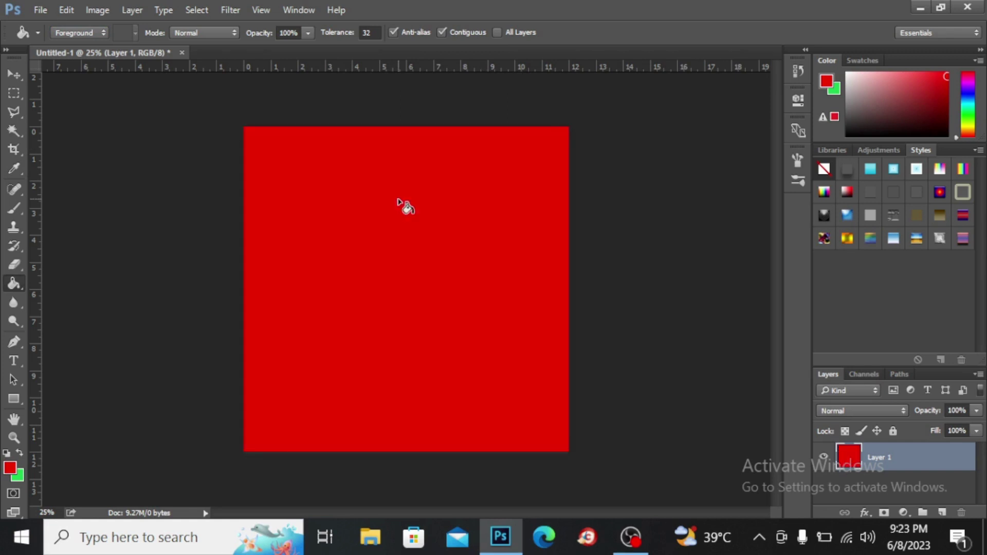
{"action": "left_click", "coordinate": [398, 199]}
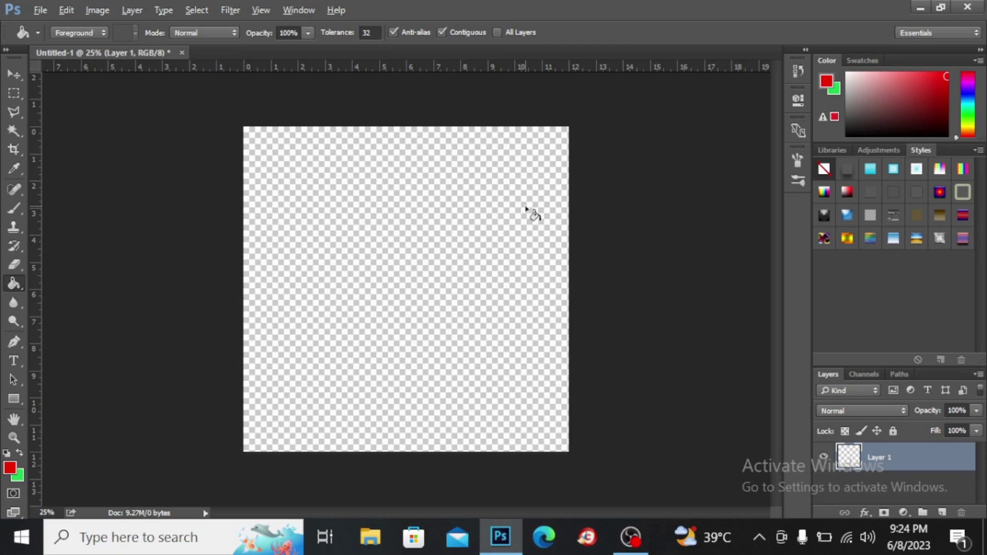
{"action": "left_click", "coordinate": [533, 211]}
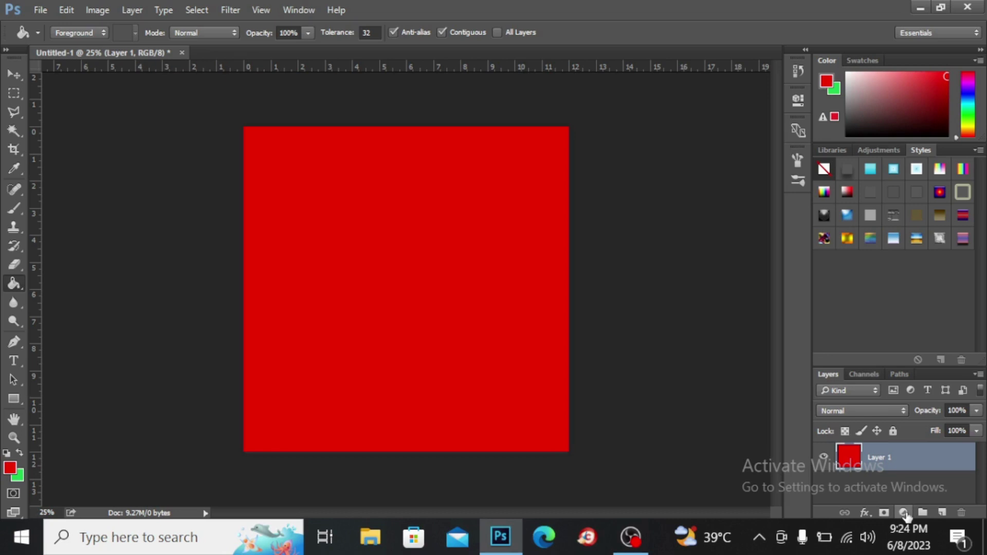
{"action": "left_click", "coordinate": [904, 512]}
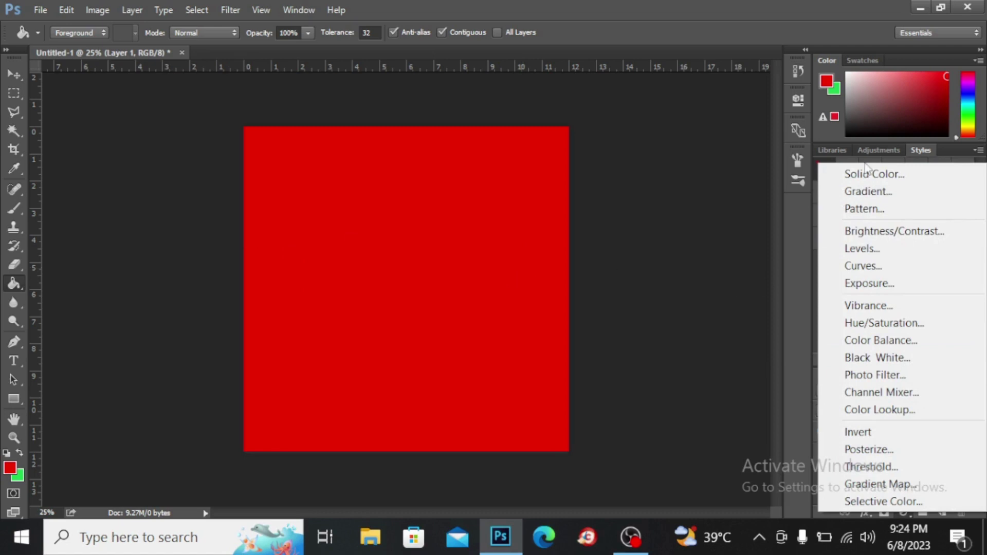
{"action": "left_click", "coordinate": [713, 192]}
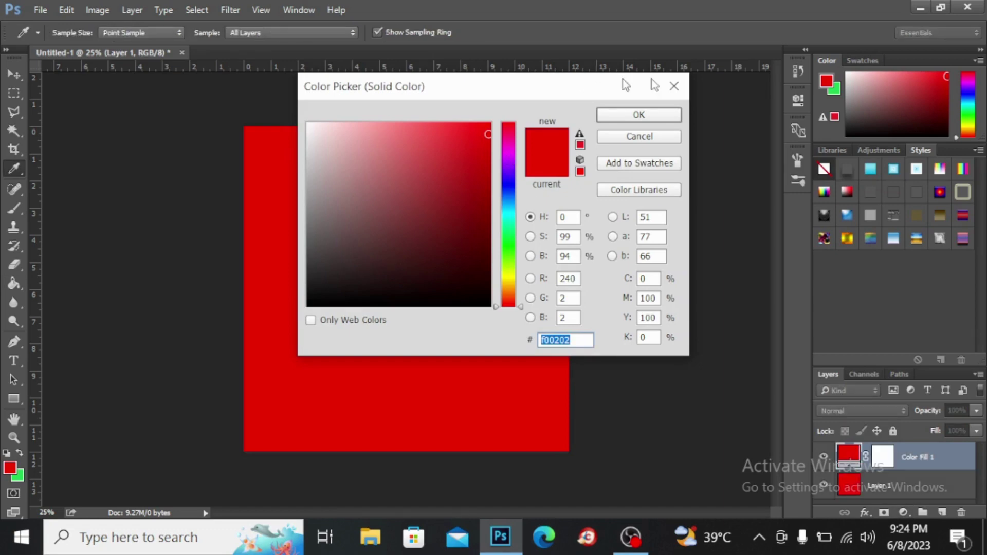
{"action": "left_click_drag", "start_coordinate": [583, 82], "coordinate": [844, 48]}
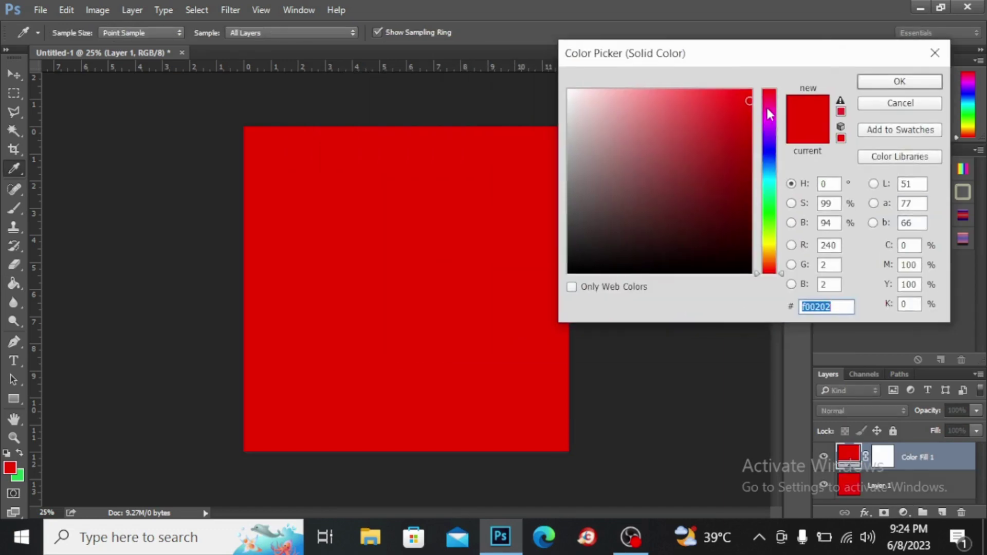
{"action": "left_click_drag", "start_coordinate": [767, 108], "coordinate": [768, 136]}
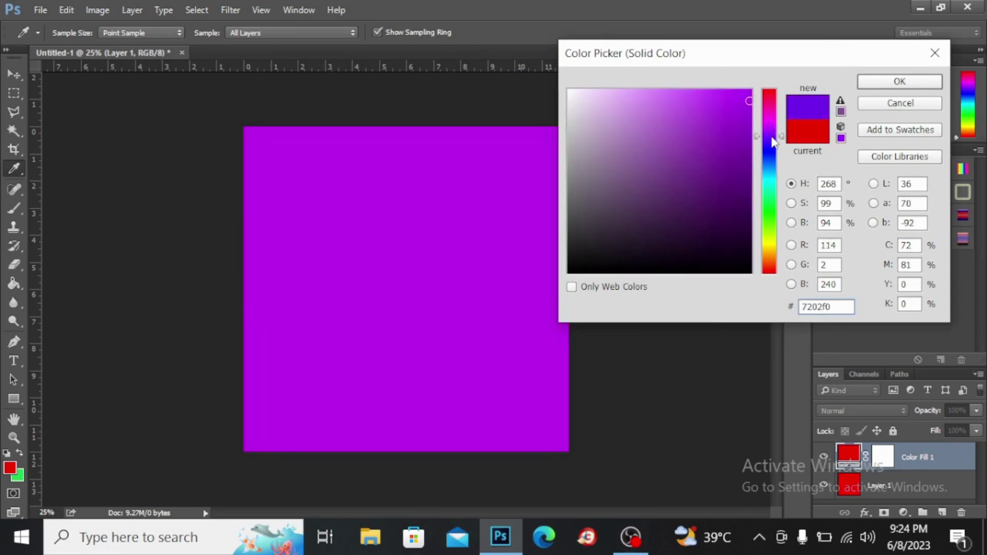
{"action": "left_click", "coordinate": [770, 115]}
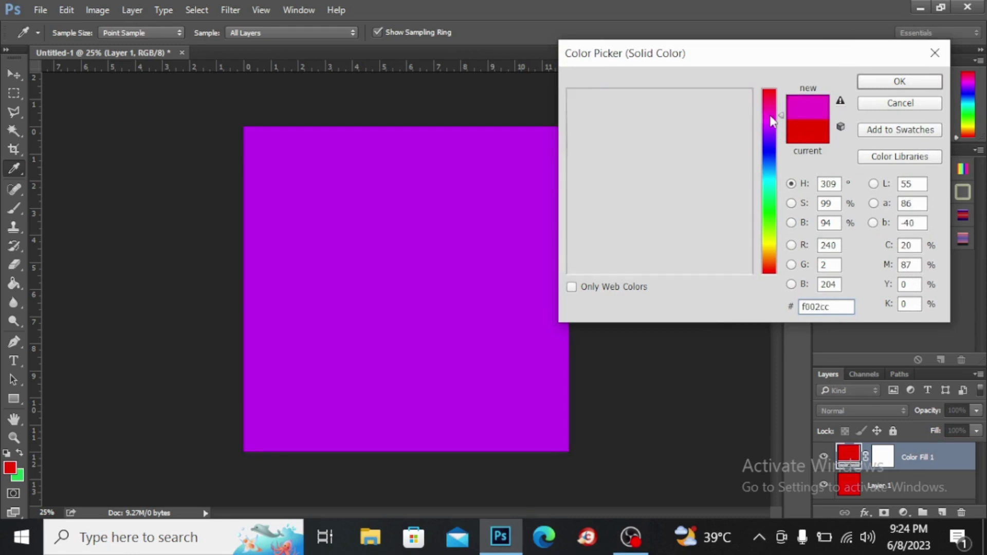
{"action": "left_click", "coordinate": [771, 123]}
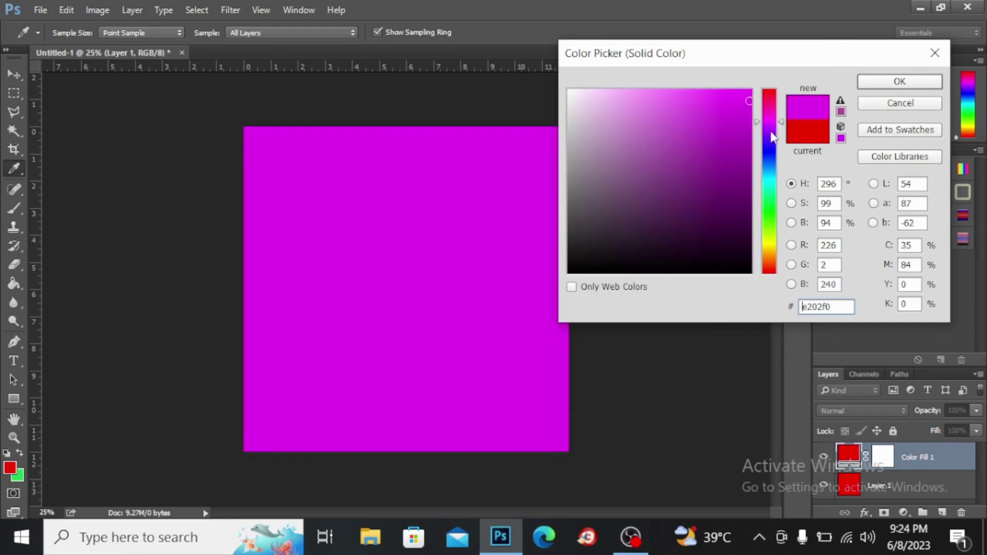
{"action": "left_click", "coordinate": [771, 135]}
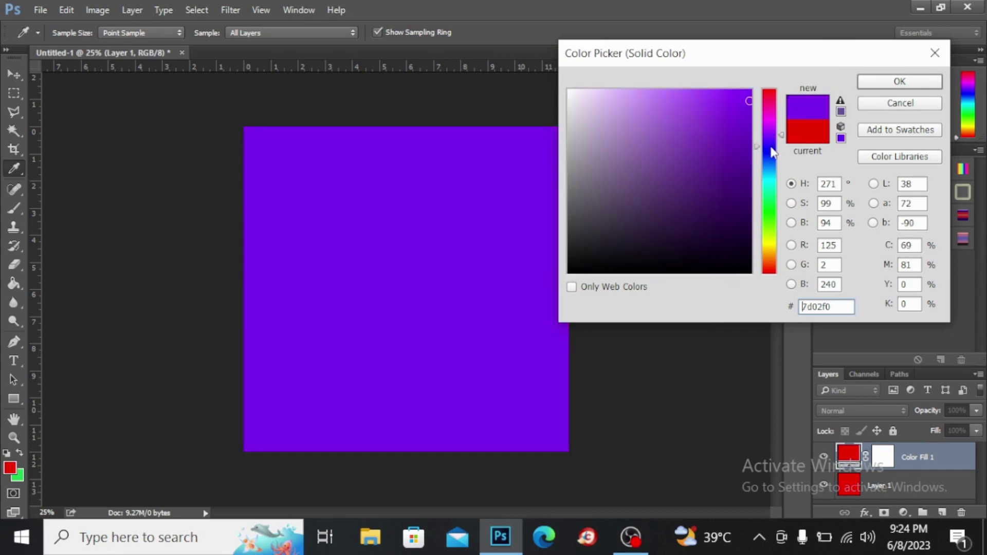
{"action": "left_click", "coordinate": [771, 149]}
{"action": "left_click", "coordinate": [771, 183]}
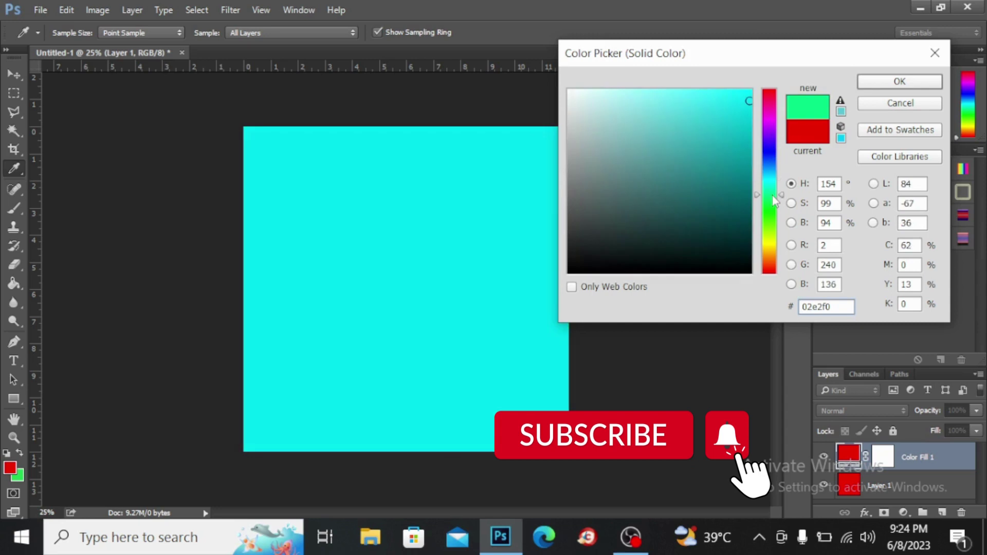
{"action": "left_click", "coordinate": [772, 203]}
{"action": "left_click_drag", "start_coordinate": [772, 221], "coordinate": [770, 270]}
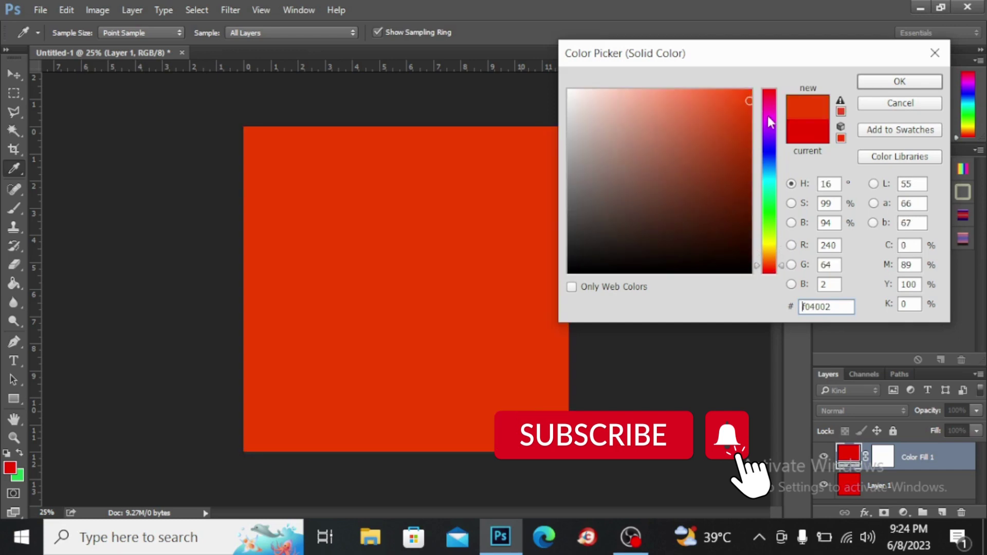
{"action": "left_click", "coordinate": [772, 185]}
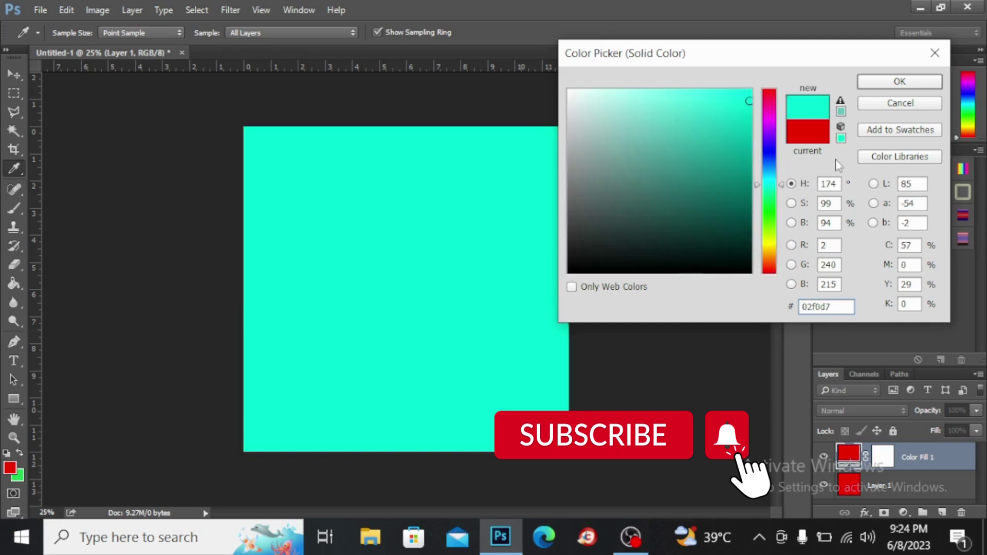
{"action": "left_click", "coordinate": [904, 83]}
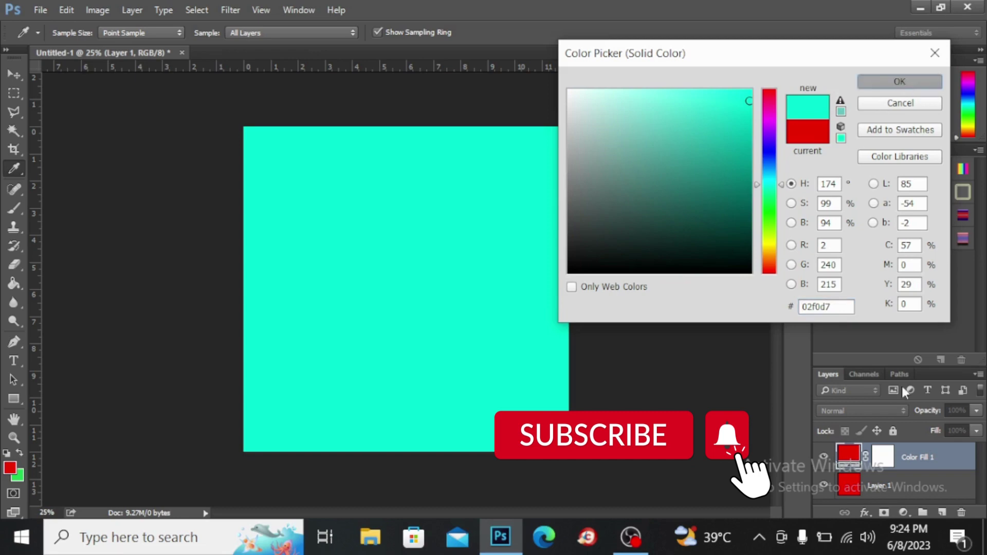
{"action": "key", "text": "g"}
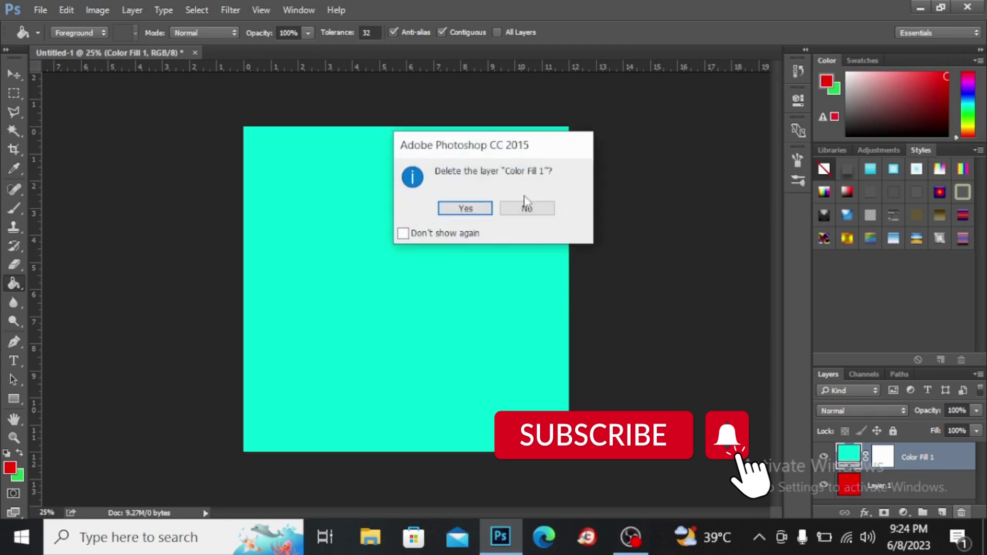
{"action": "left_click", "coordinate": [485, 209]}
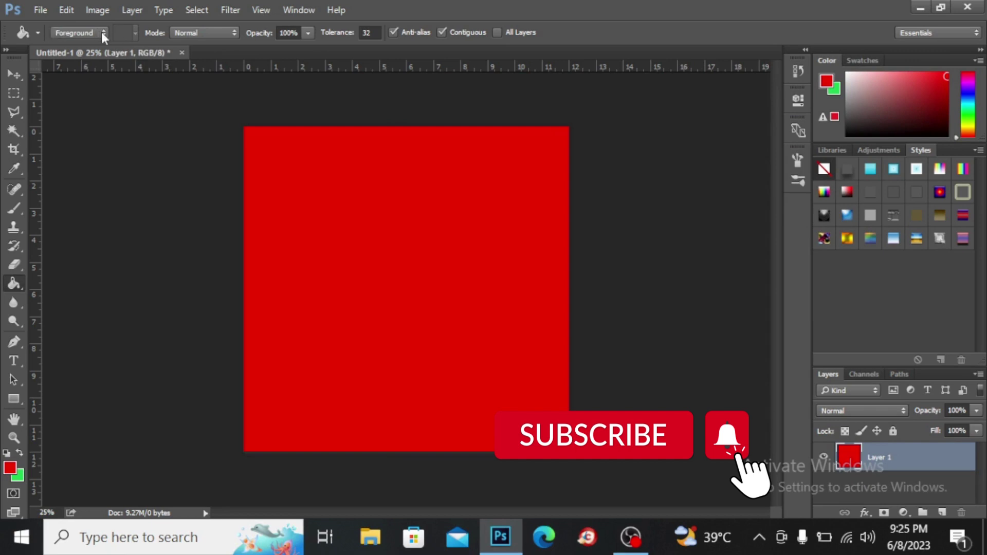
Step: Switch the Paint Bucket source to Pattern and fill Layer 1 with the rainbow pattern
{"action": "left_click", "coordinate": [101, 33]}
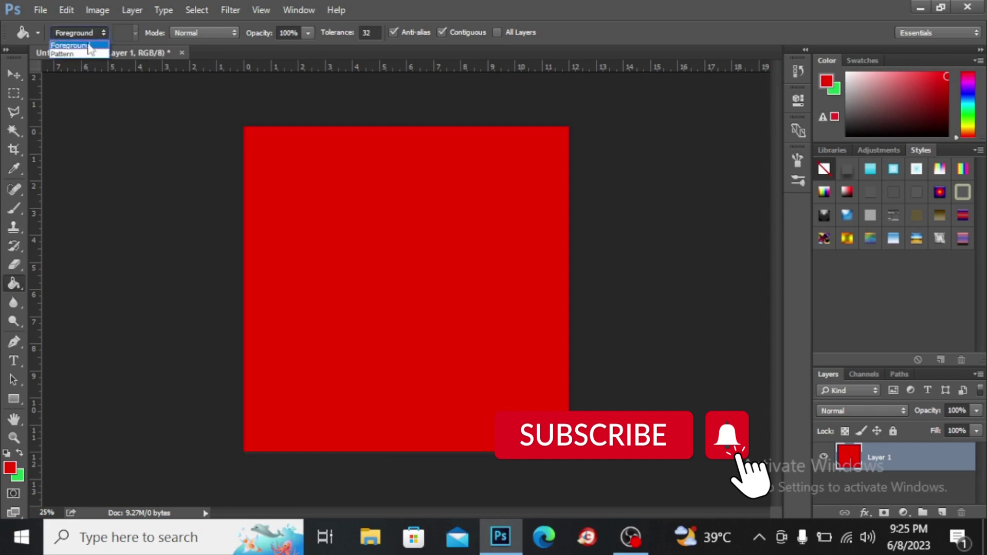
{"action": "left_click", "coordinate": [83, 54]}
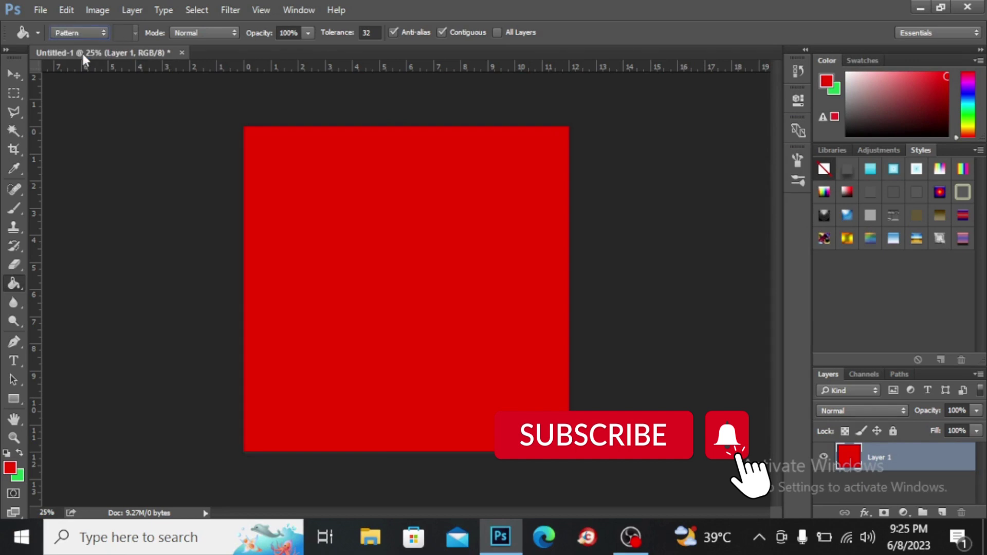
{"action": "left_click", "coordinate": [136, 33]}
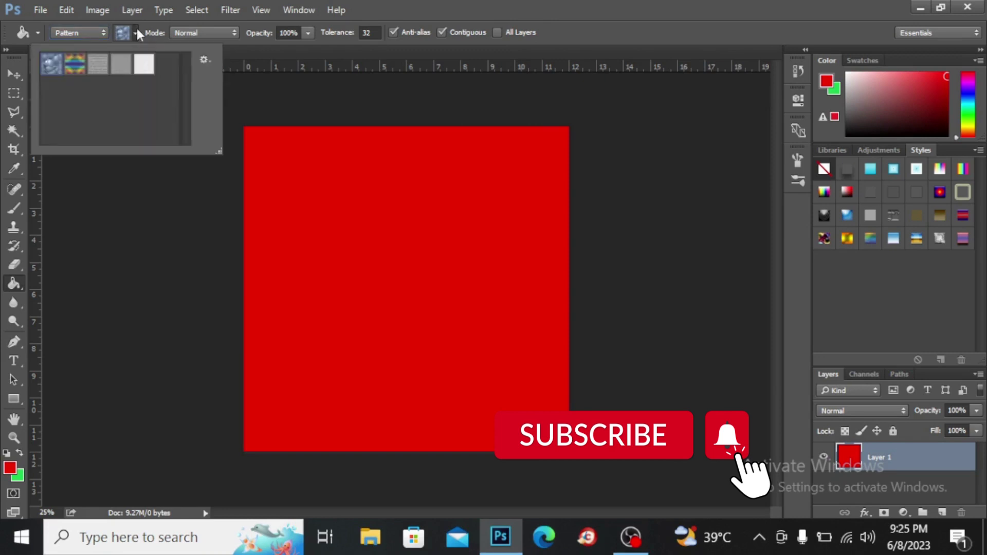
{"action": "left_click", "coordinate": [75, 69]}
{"action": "left_click", "coordinate": [377, 175]}
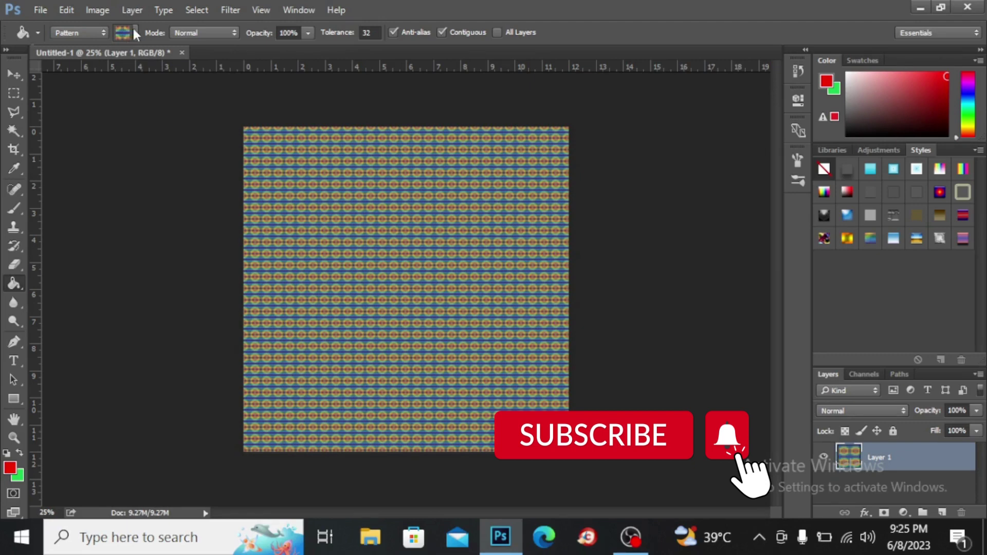
{"action": "left_click", "coordinate": [135, 32]}
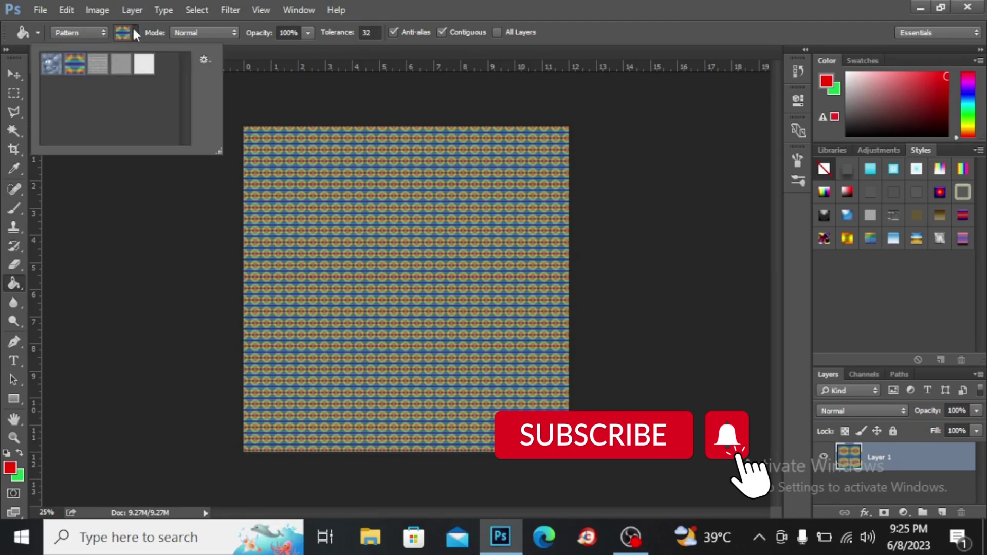
Step: Replace the loaded patterns with Nature Patterns without saving the old ones, then add Layer 2
{"action": "left_click", "coordinate": [204, 60]}
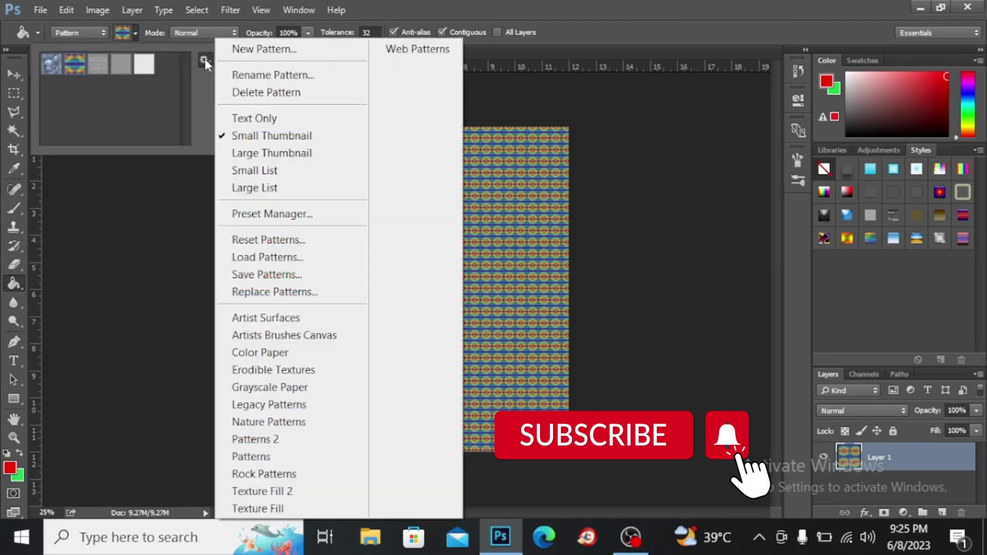
{"action": "left_click", "coordinate": [284, 422]}
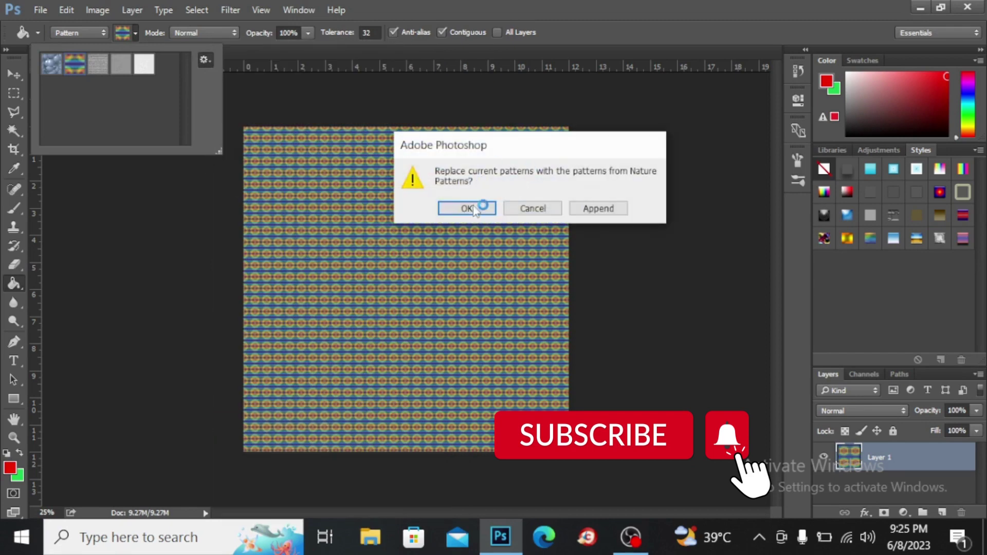
{"action": "left_click", "coordinate": [474, 209]}
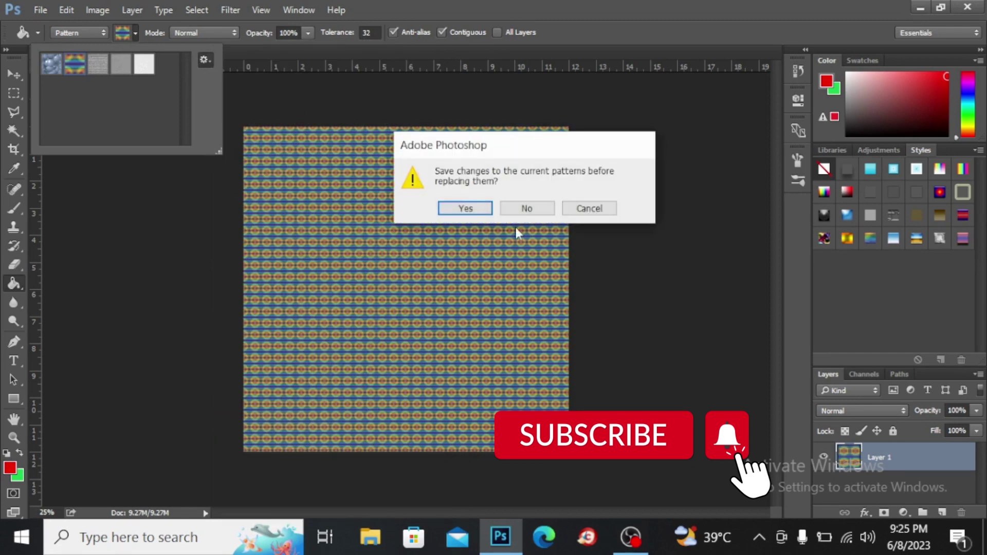
{"action": "left_click", "coordinate": [519, 209]}
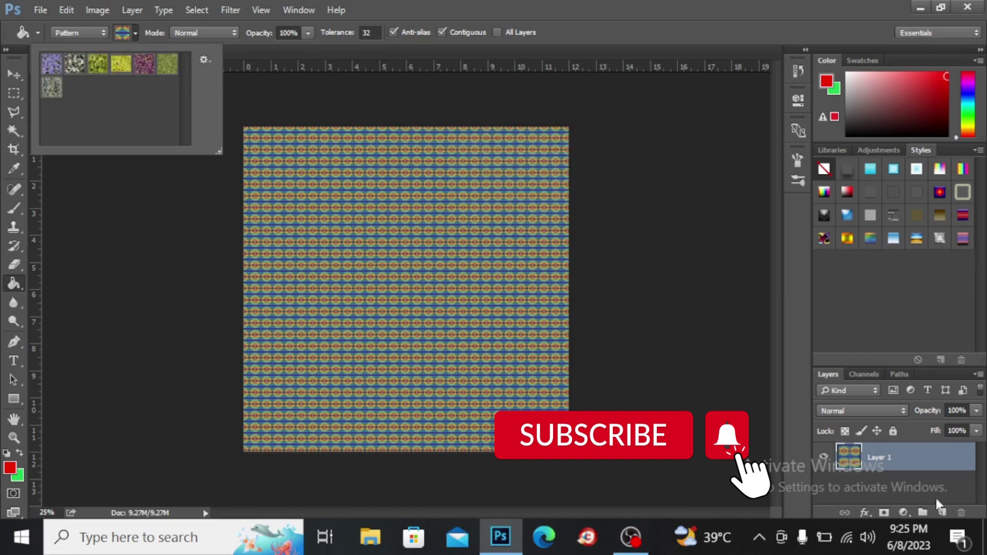
{"action": "left_click", "coordinate": [941, 512]}
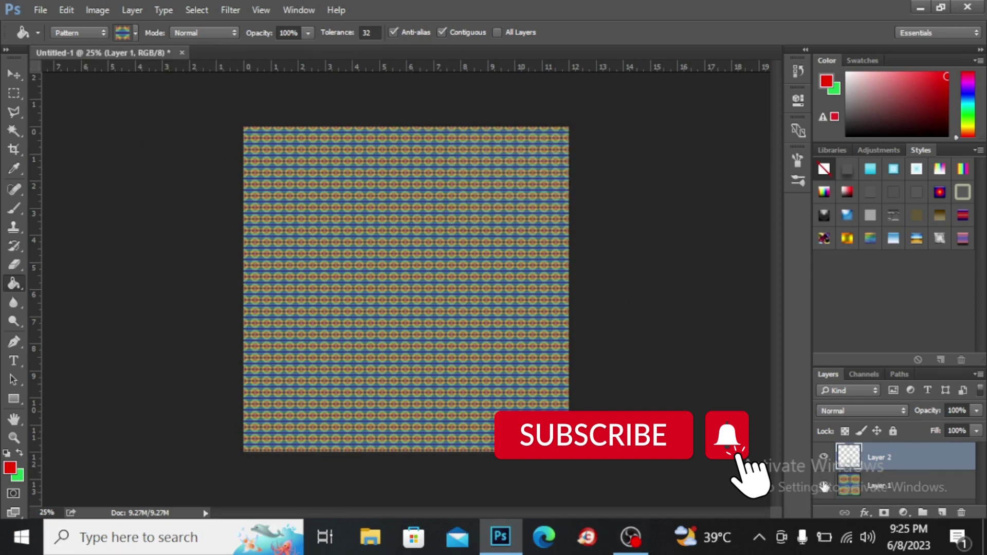
Step: Hide Layer 1 and Paint Bucket-fill Layer 2 with the green leaves pattern
{"action": "left_click", "coordinate": [824, 486]}
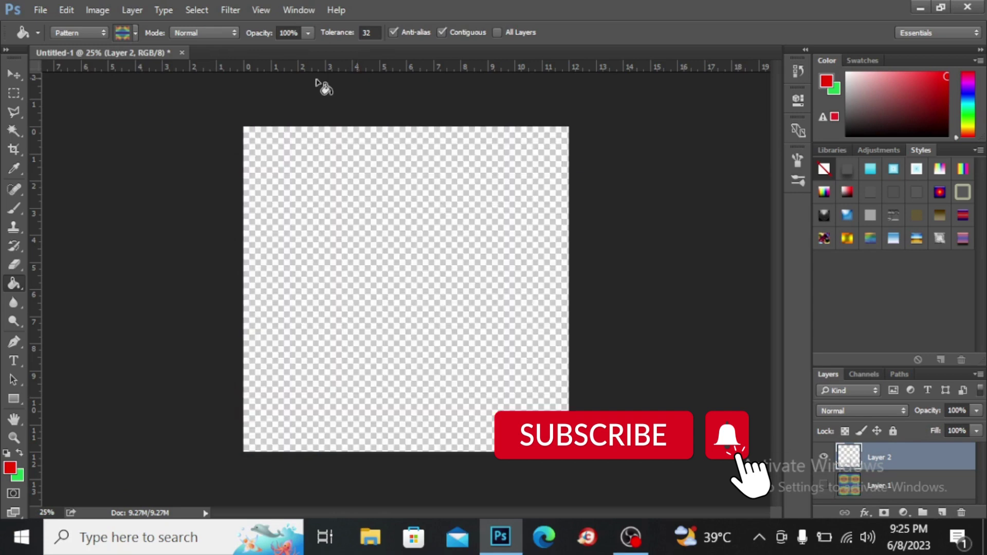
{"action": "left_click", "coordinate": [100, 31]}
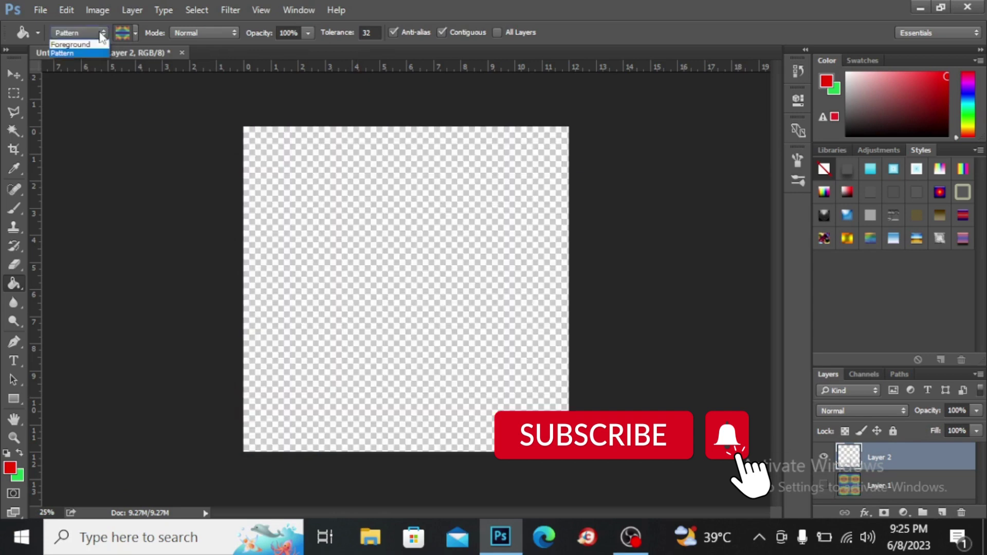
{"action": "left_click", "coordinate": [130, 30]}
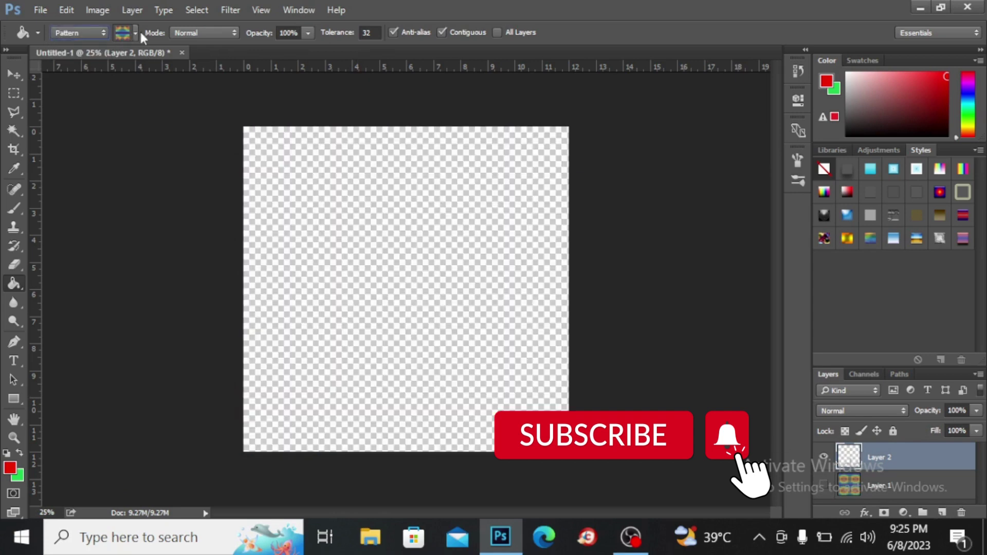
{"action": "left_click", "coordinate": [136, 32]}
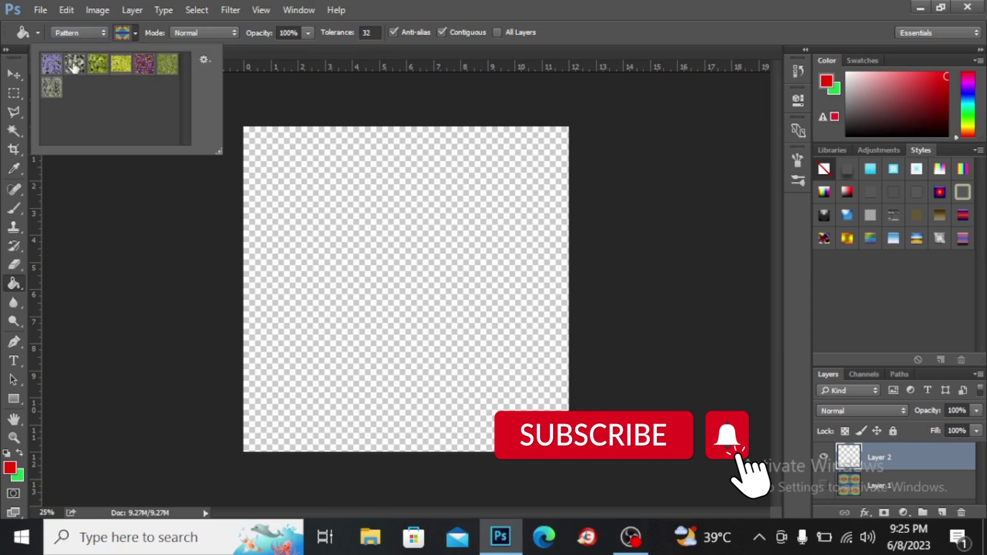
{"action": "left_click", "coordinate": [98, 64]}
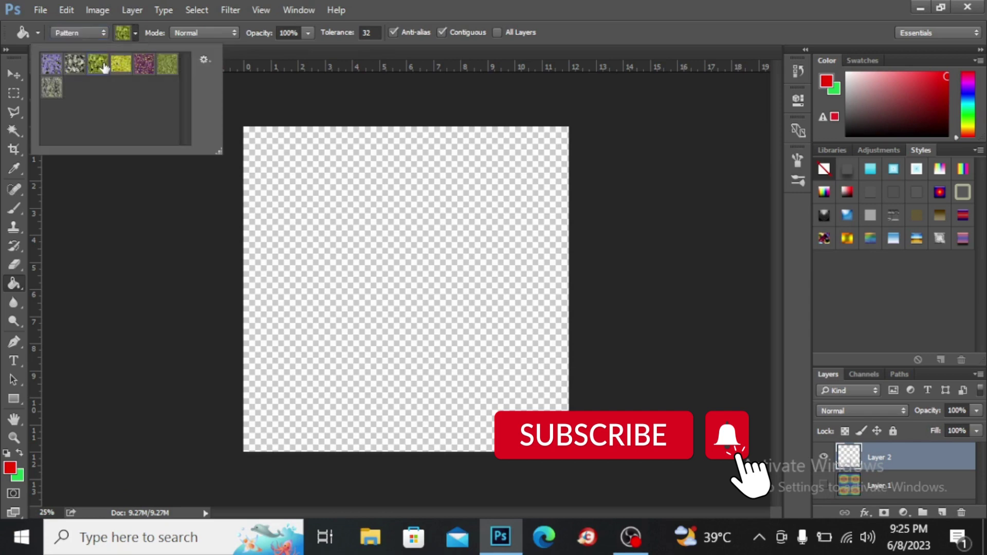
{"action": "left_click", "coordinate": [267, 143]}
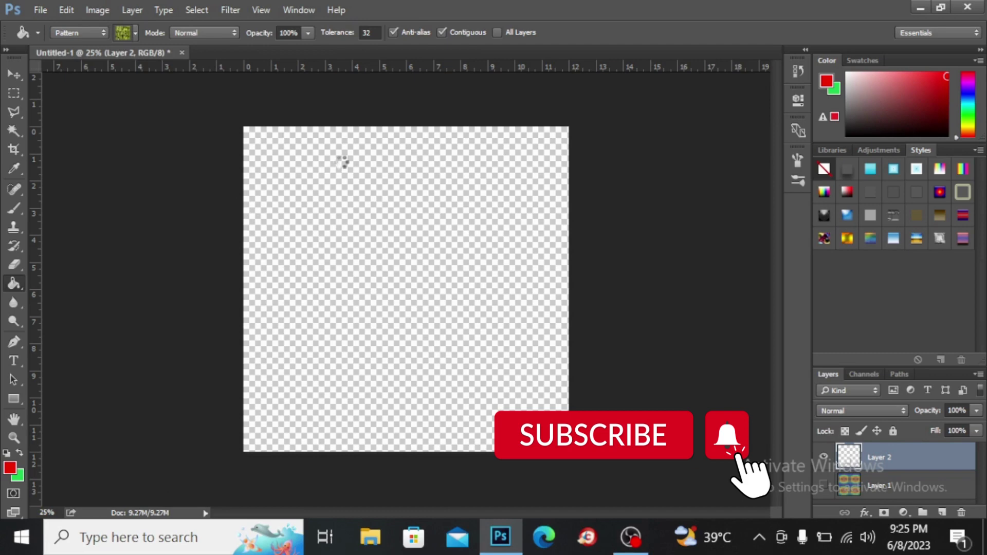
{"action": "left_click", "coordinate": [342, 164]}
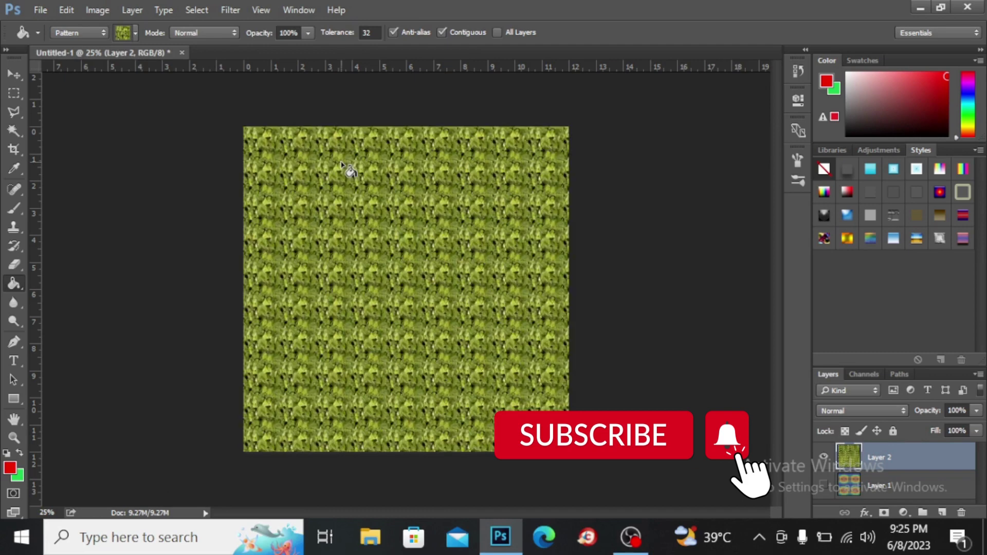
Step: Zoom in twice on the leaf fill and bring up the pattern library options
{"action": "key", "text": "ctrl+plus"}
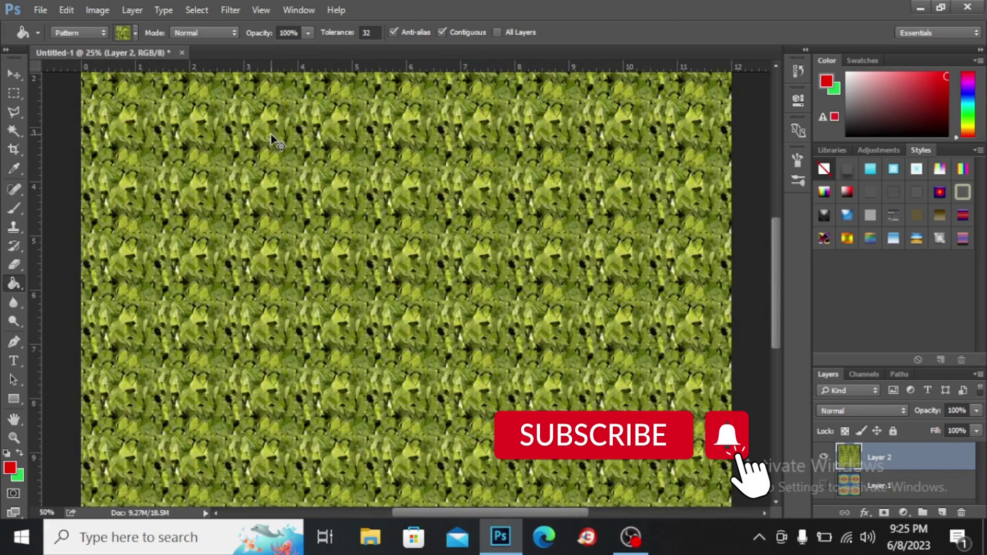
{"action": "key", "text": "ctrl+plus"}
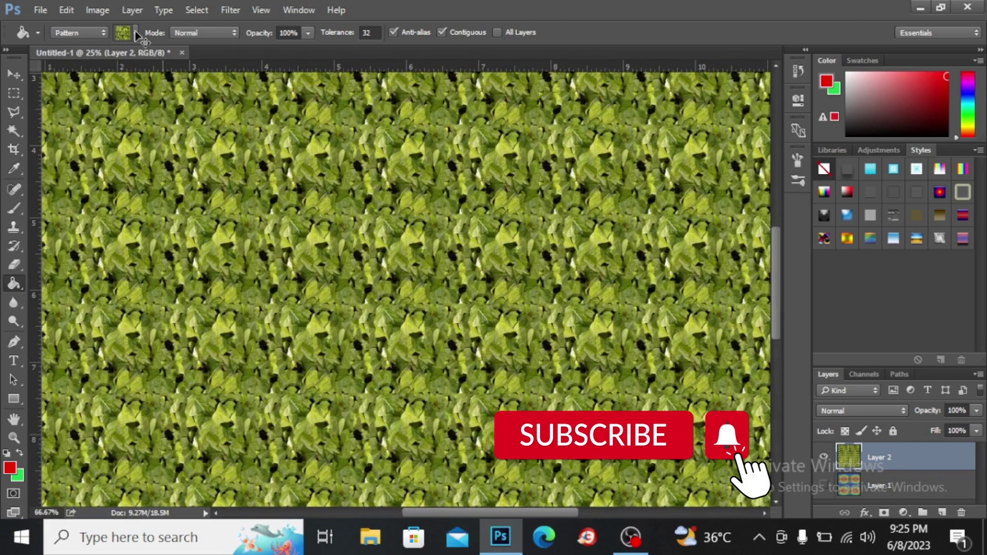
{"action": "left_click", "coordinate": [135, 33]}
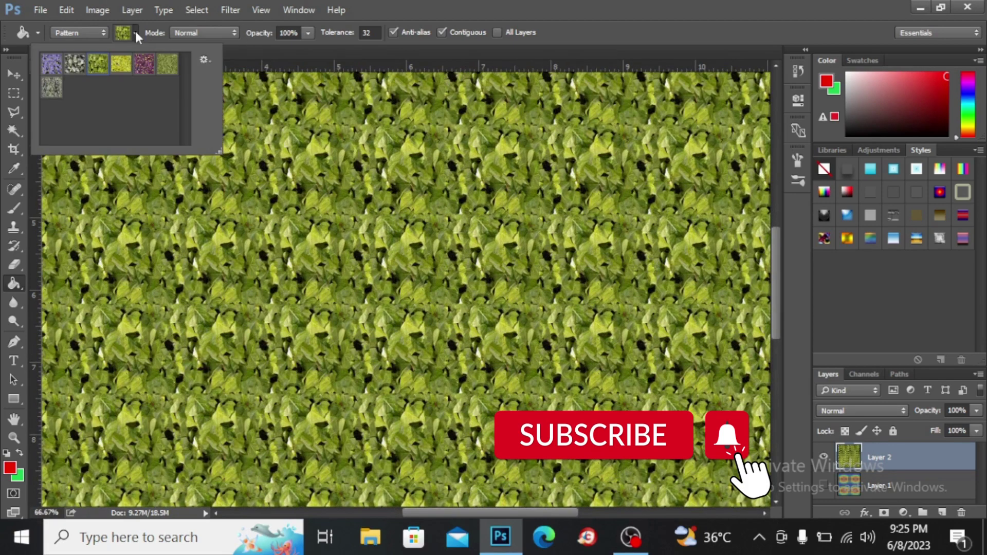
{"action": "left_click", "coordinate": [201, 60]}
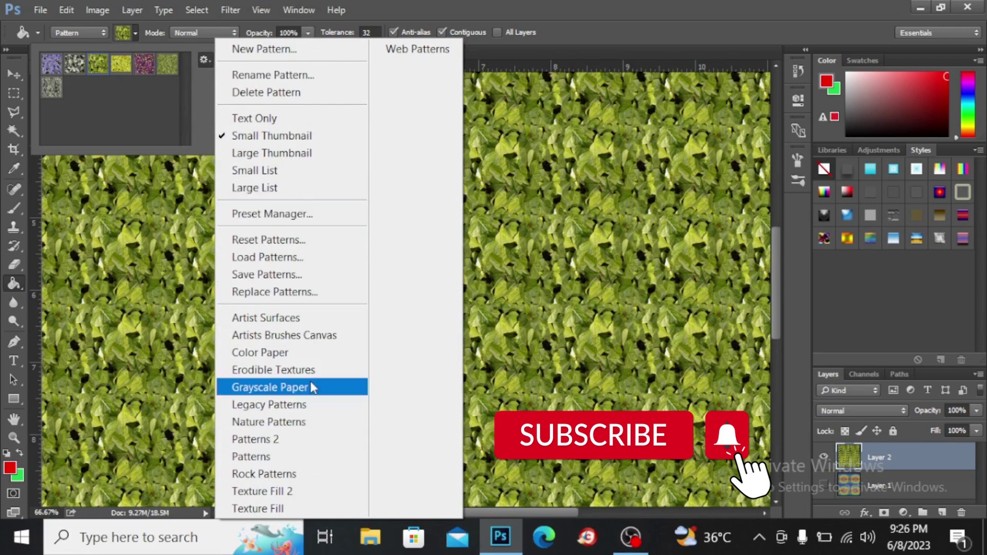
Step: Replace the presets with Rock Patterns and select the second, stacked rocks pattern
{"action": "left_click", "coordinate": [281, 471]}
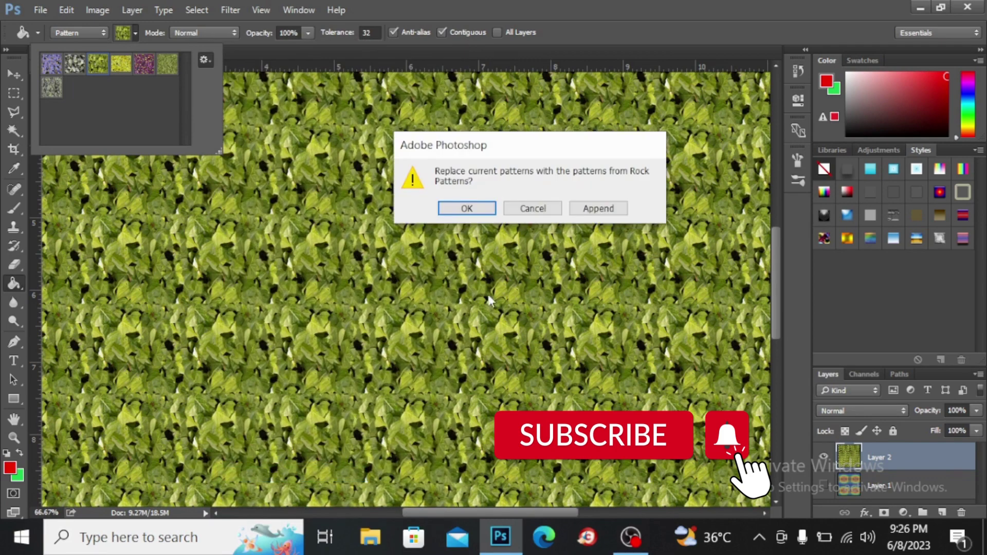
{"action": "left_click", "coordinate": [484, 214]}
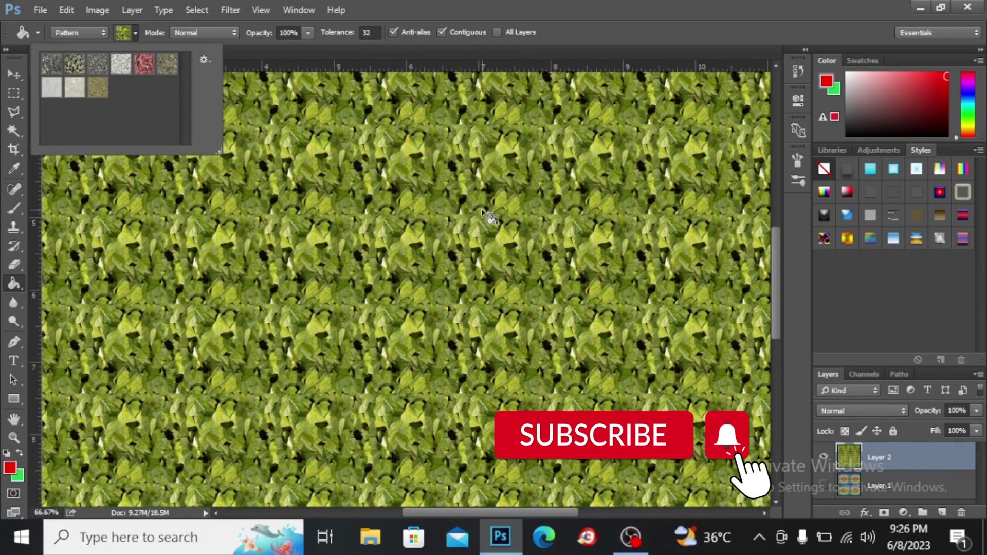
{"action": "left_click", "coordinate": [75, 64]}
{"action": "left_click", "coordinate": [288, 162]}
Step: Add Layer 3, hide Layer 2, and fill Layer 3 with the rock pattern
{"action": "left_click", "coordinate": [942, 513]}
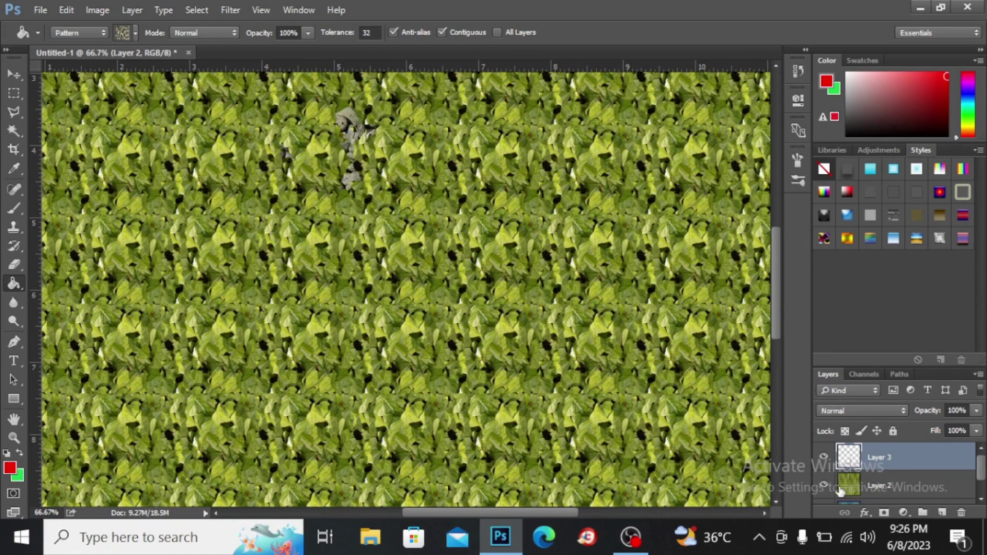
{"action": "left_click", "coordinate": [823, 485]}
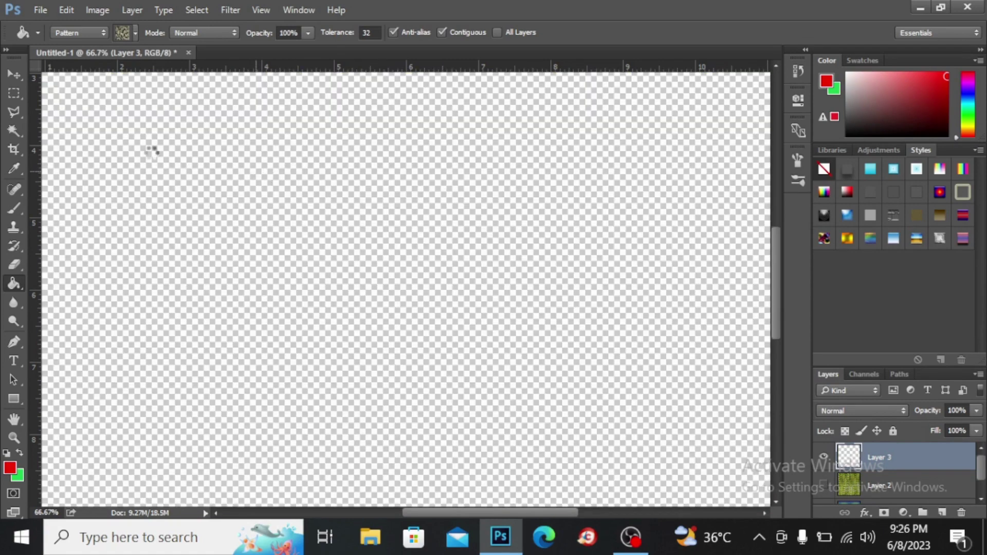
{"action": "left_click", "coordinate": [155, 158]}
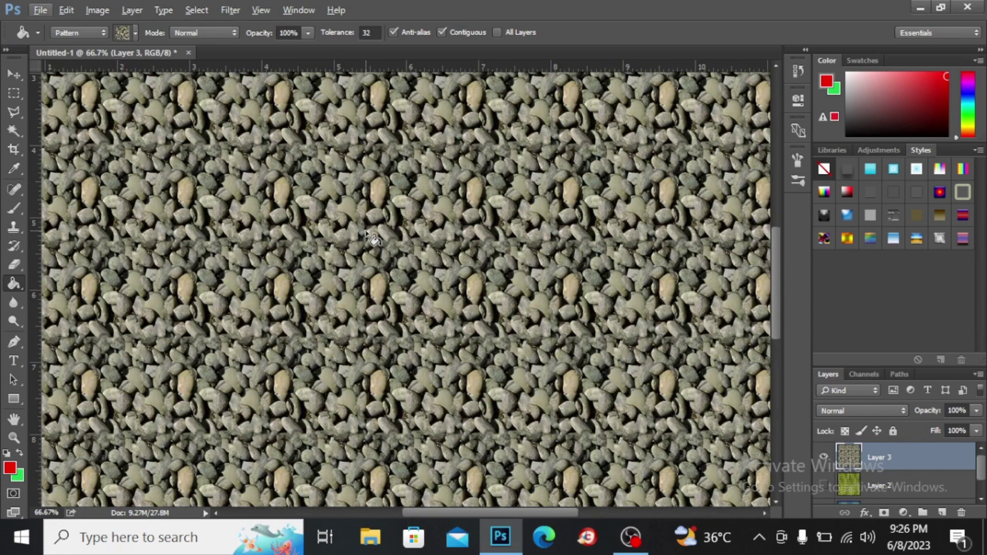
{"action": "scroll", "coordinate": [370, 238], "scroll_direction": "up", "scroll_amount": 1}
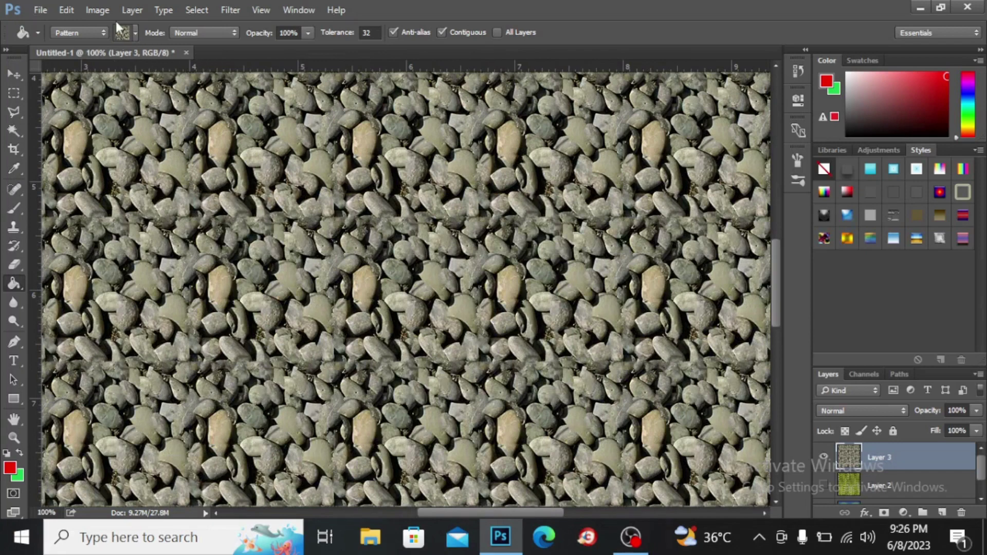
{"action": "left_click", "coordinate": [307, 34]}
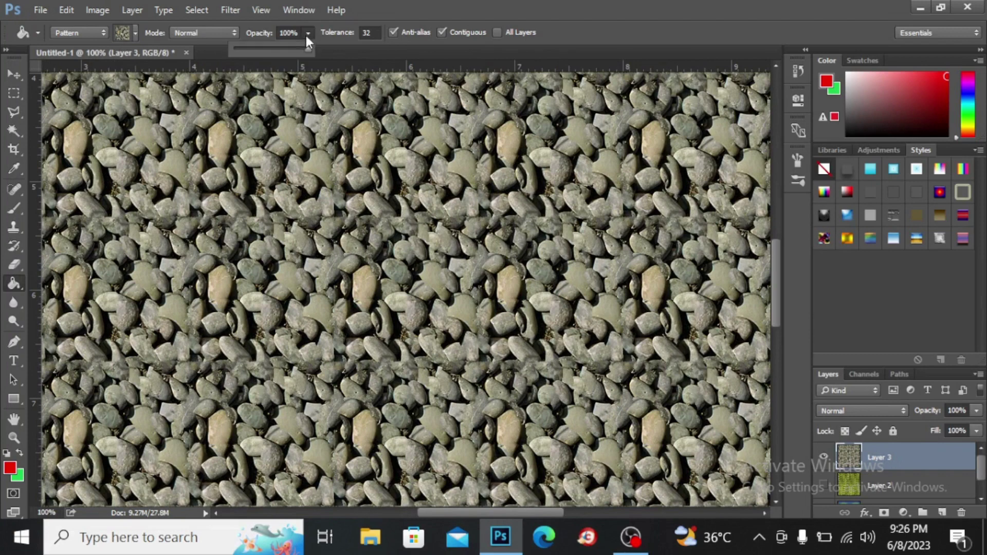
{"action": "left_click", "coordinate": [219, 31]}
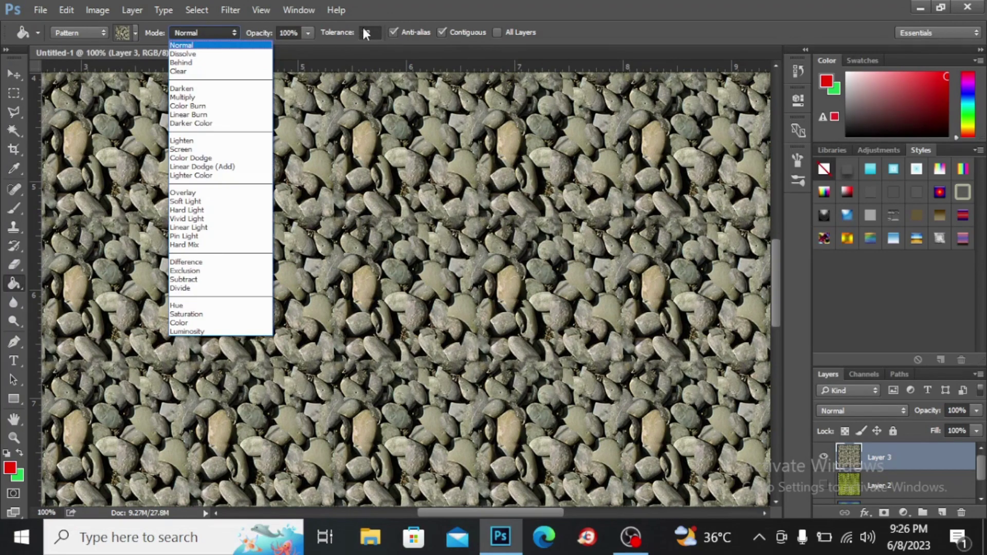
{"action": "left_click", "coordinate": [374, 44]}
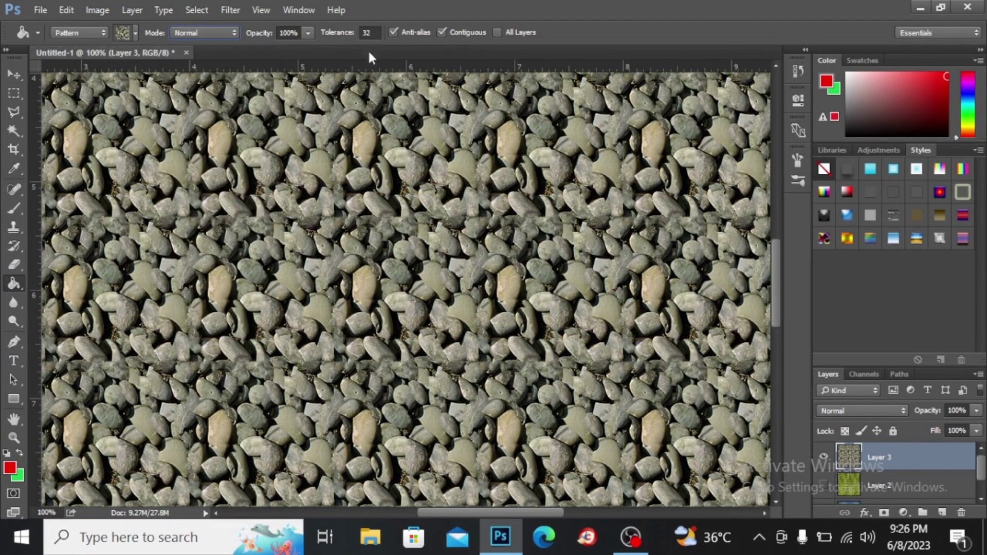